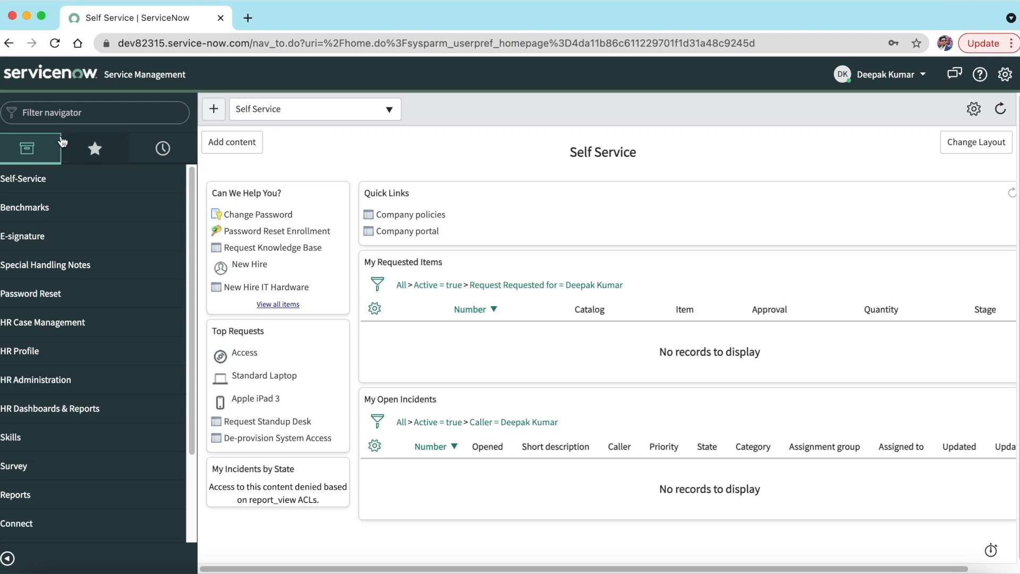
Find the HR Case Management module and open its Create New Case page in a separate browser tab
{"action": "left_click", "coordinate": [82, 115]}
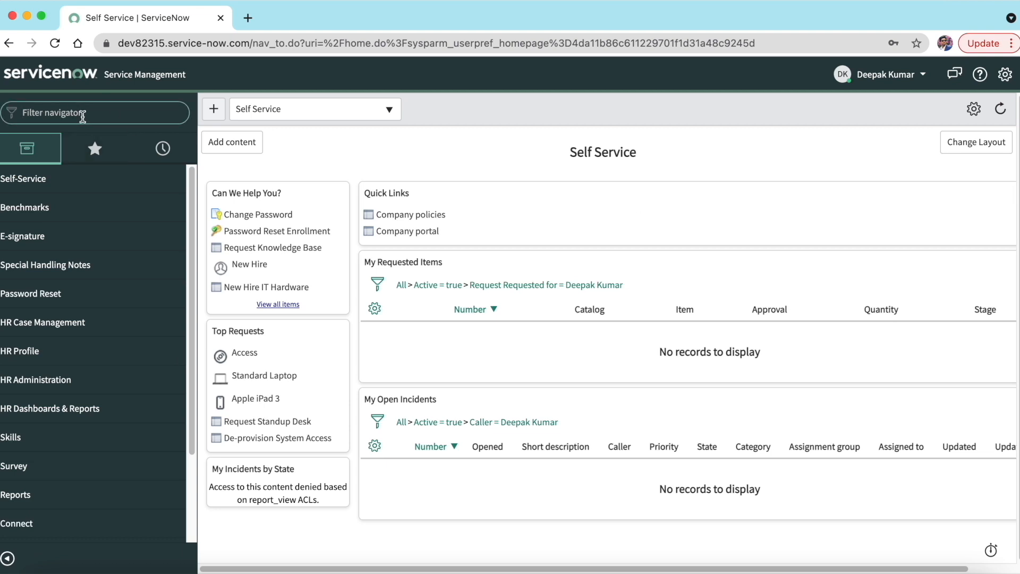
{"action": "type", "text": "hr case ma"}
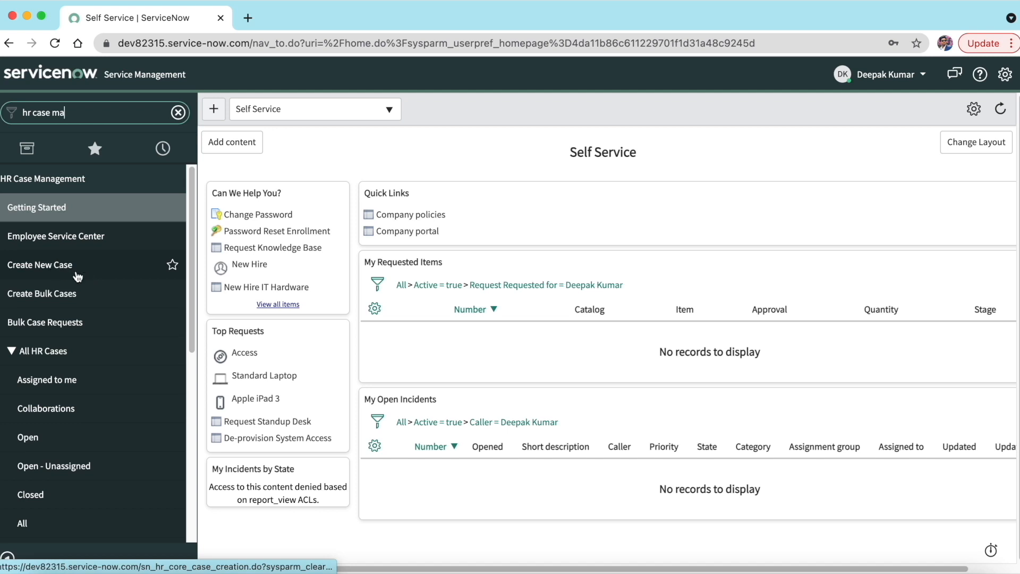
{"action": "left_click", "coordinate": [66, 273], "text": "super"}
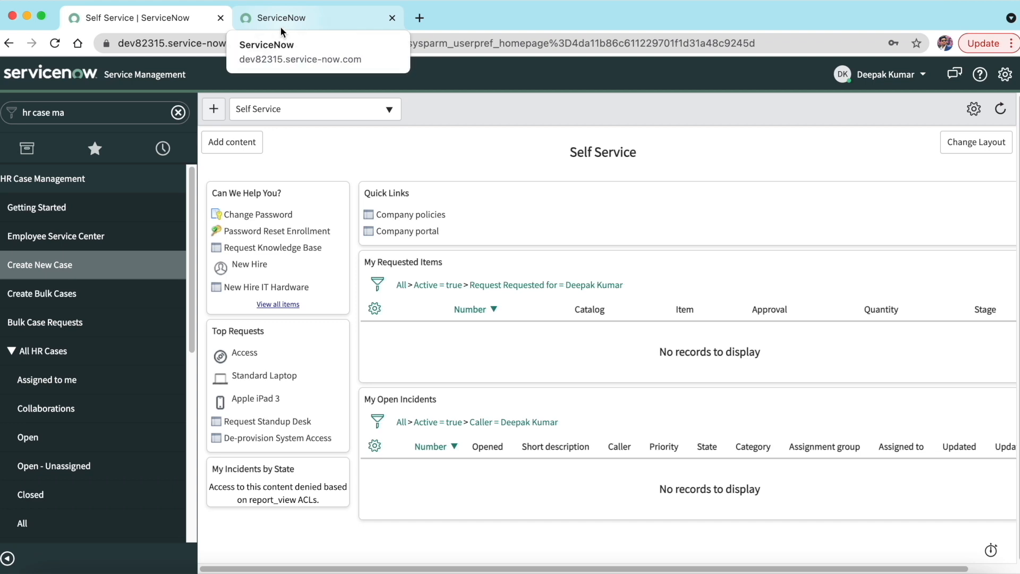
{"action": "left_click", "coordinate": [280, 31]}
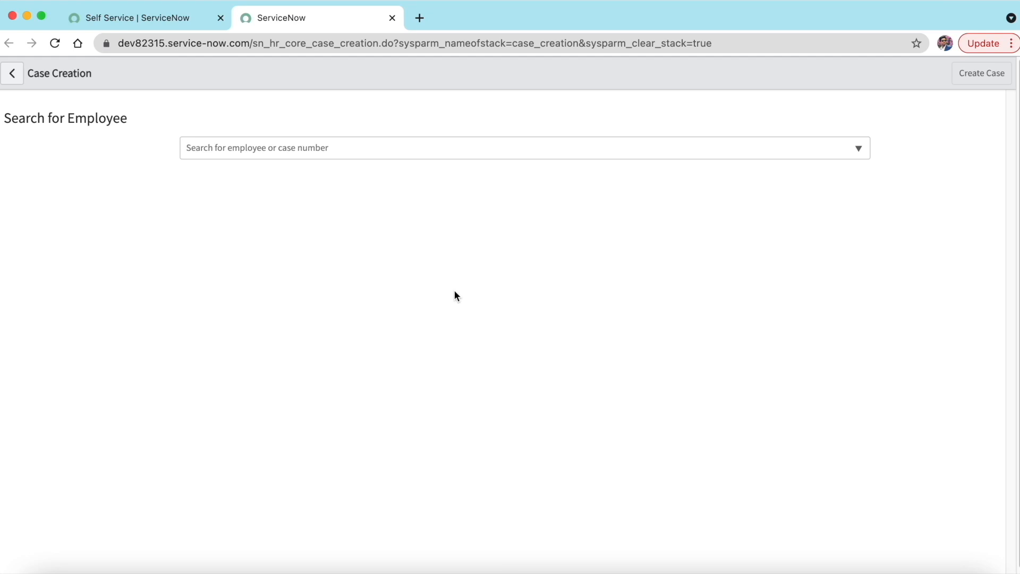
Search for the requesting employee by name and select the matching record for the new case
{"action": "left_click", "coordinate": [263, 152]}
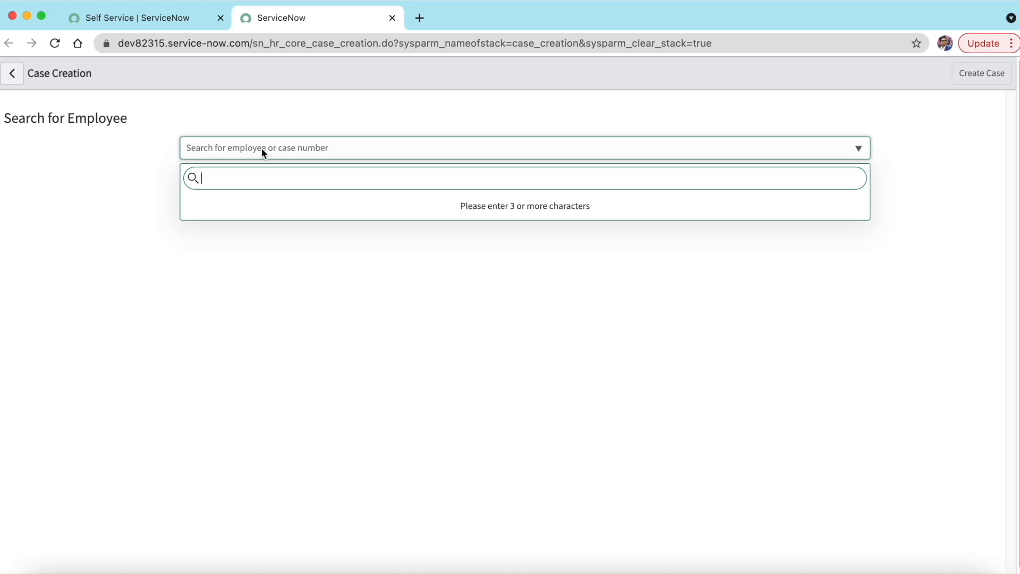
{"action": "type", "text": "abel tu"}
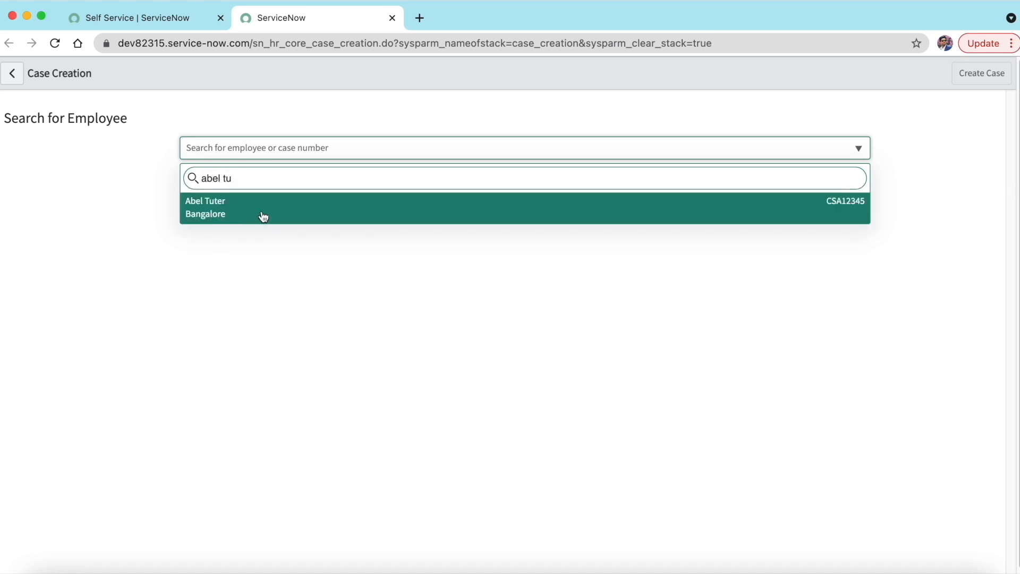
{"action": "left_click", "coordinate": [262, 213]}
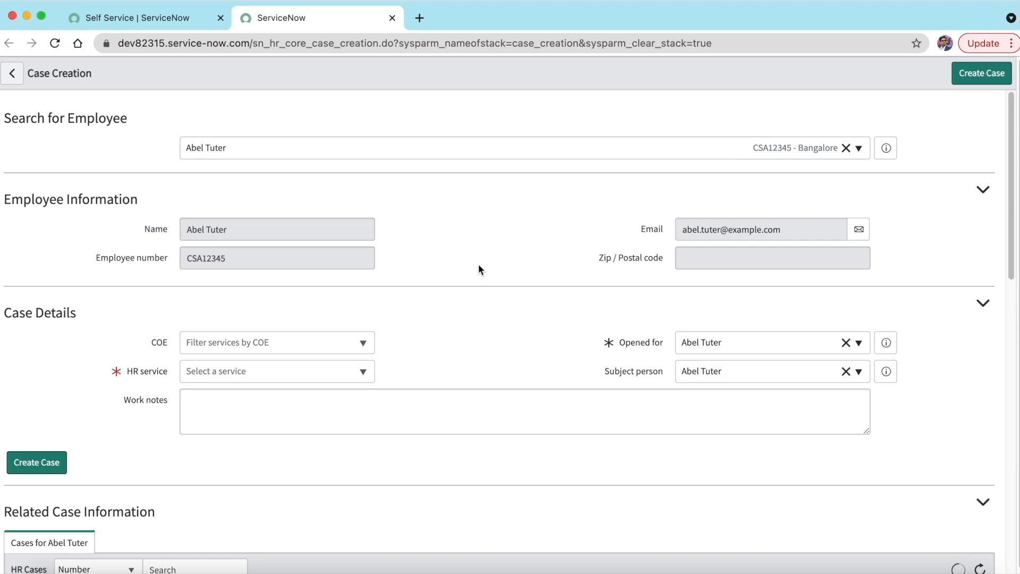
{"action": "scroll", "coordinate": [479, 263], "scroll_direction": "down", "scroll_amount": 1}
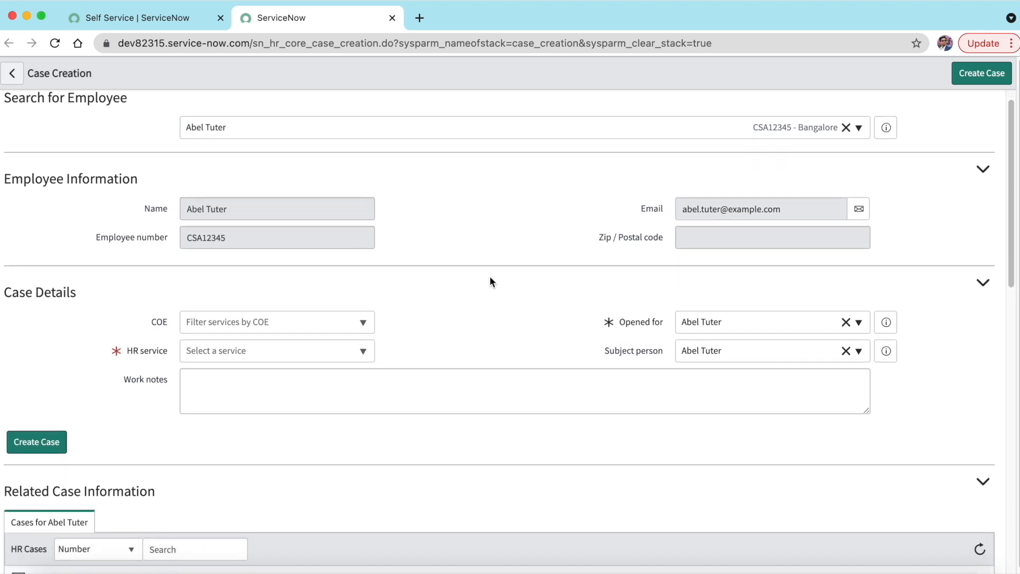
{"action": "scroll", "coordinate": [490, 276], "scroll_direction": "up", "scroll_amount": 1}
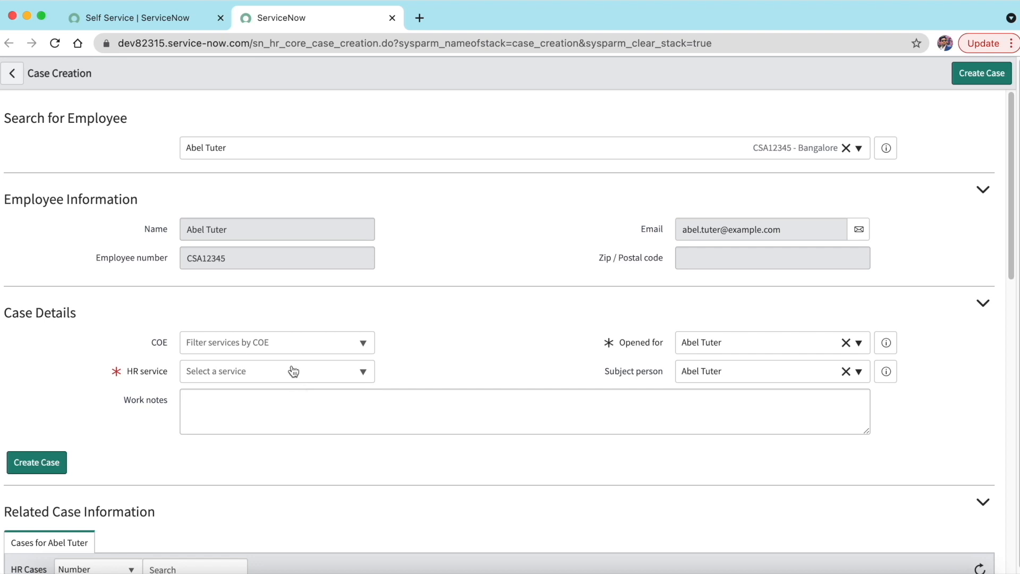
Set the case's COE to HR Case and its HR service to General Inquiry
{"action": "left_click", "coordinate": [256, 341]}
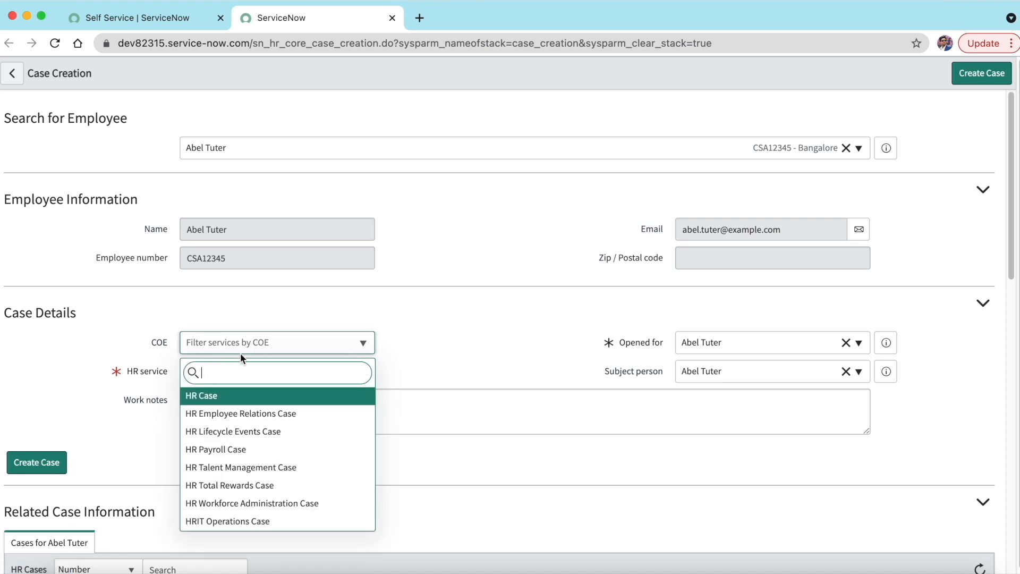
{"action": "left_click", "coordinate": [211, 396]}
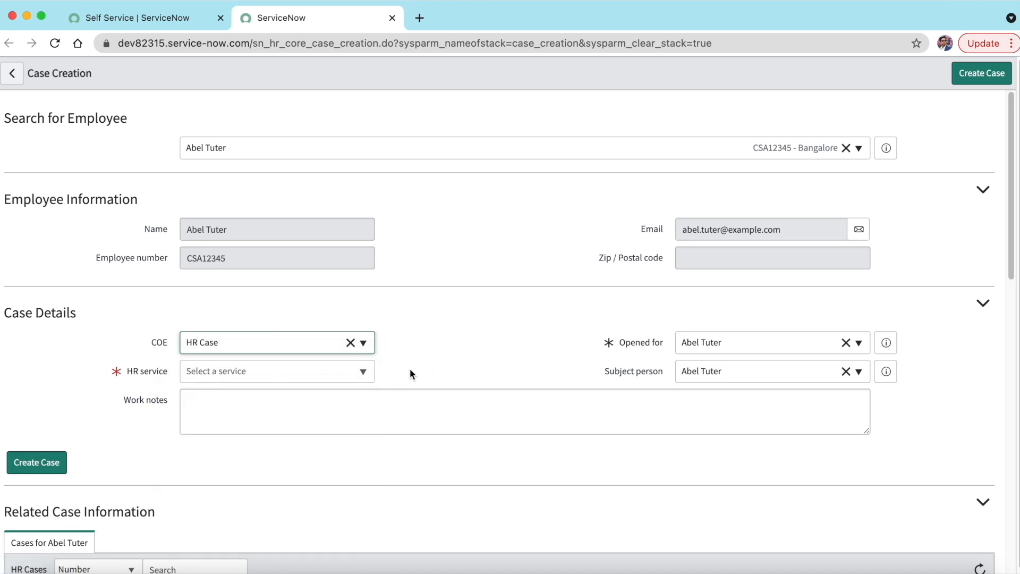
{"action": "left_click", "coordinate": [264, 375]}
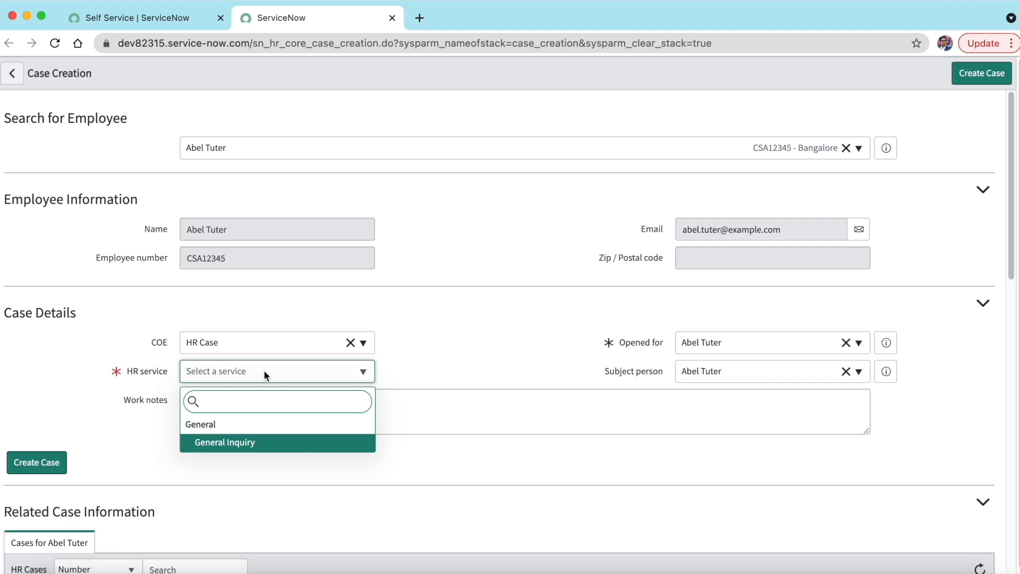
{"action": "left_click", "coordinate": [226, 444]}
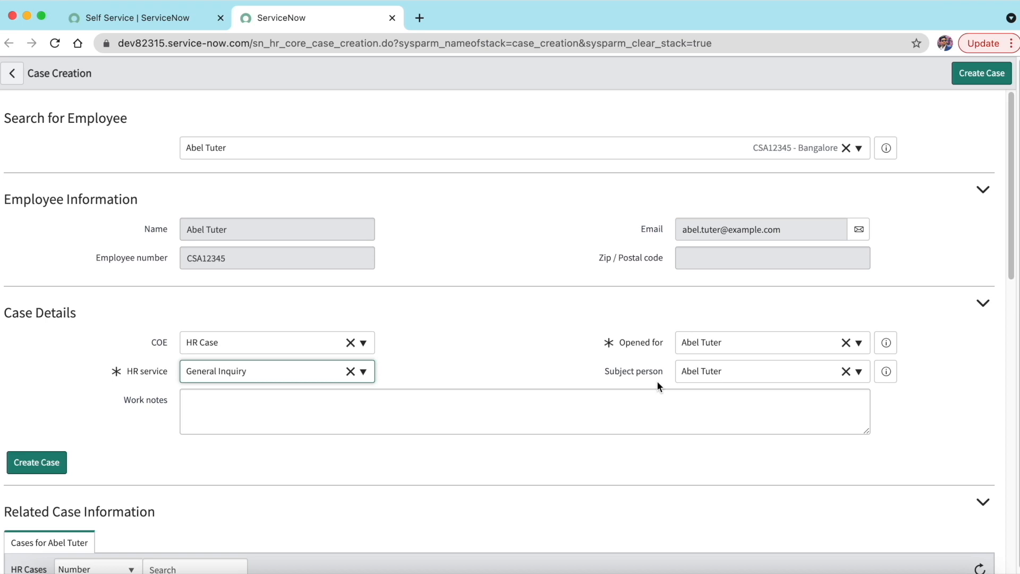
Change the subject person to a different employee by name and create the HR case
{"action": "left_click", "coordinate": [721, 372]}
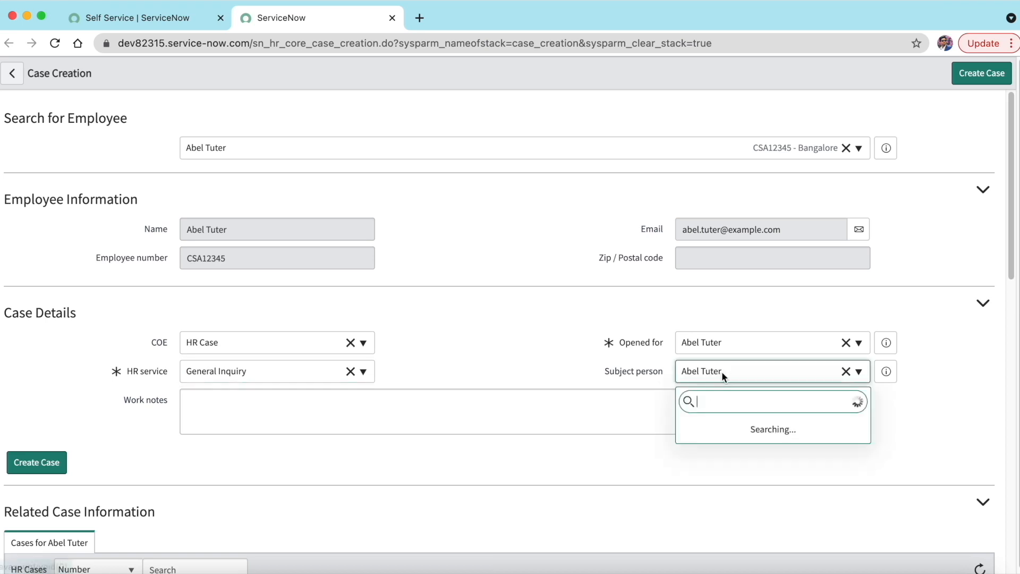
{"action": "type", "text": "jaso"}
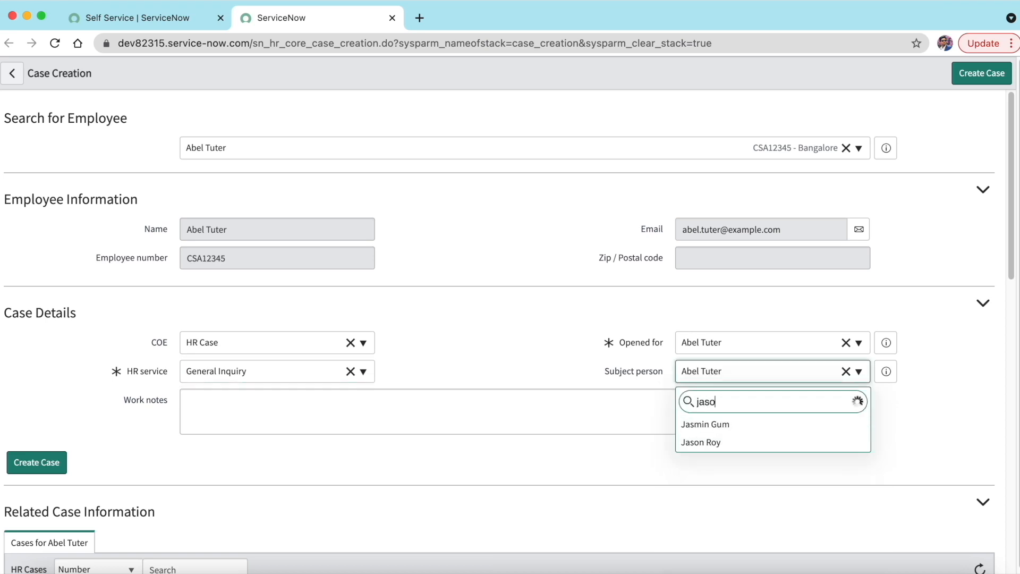
{"action": "type", "text": "n roy"}
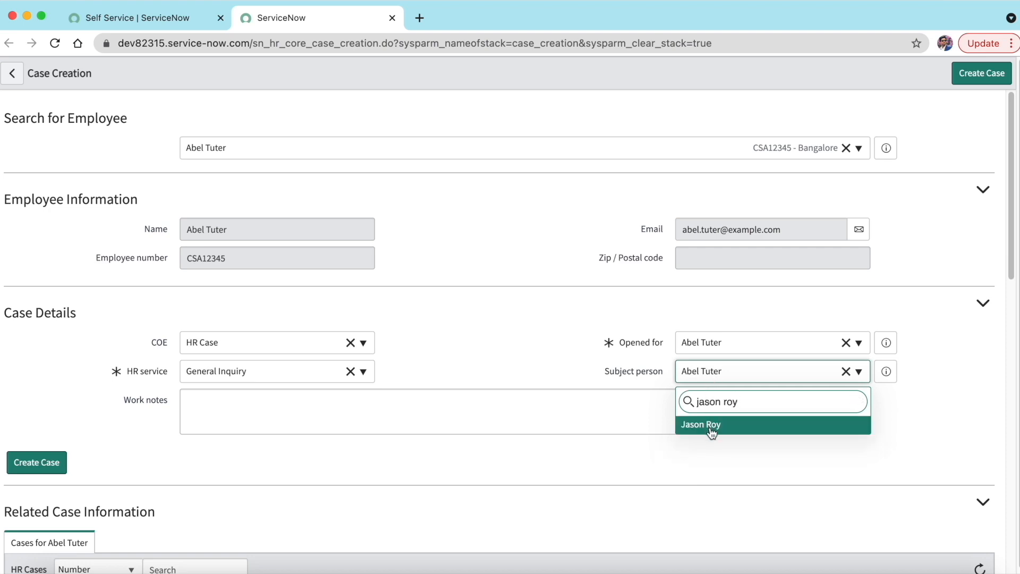
{"action": "left_click", "coordinate": [711, 425]}
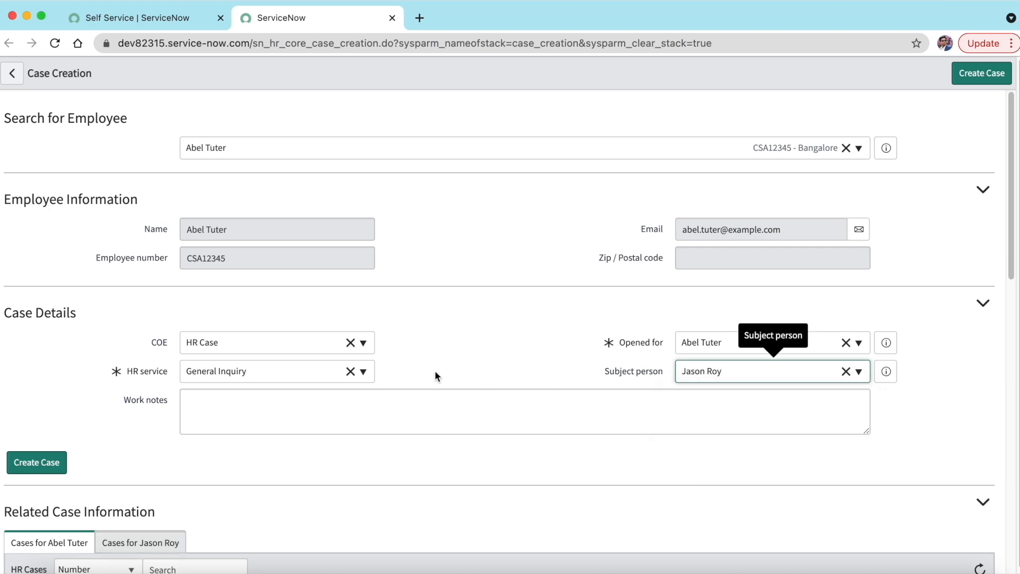
{"action": "left_click", "coordinate": [480, 356]}
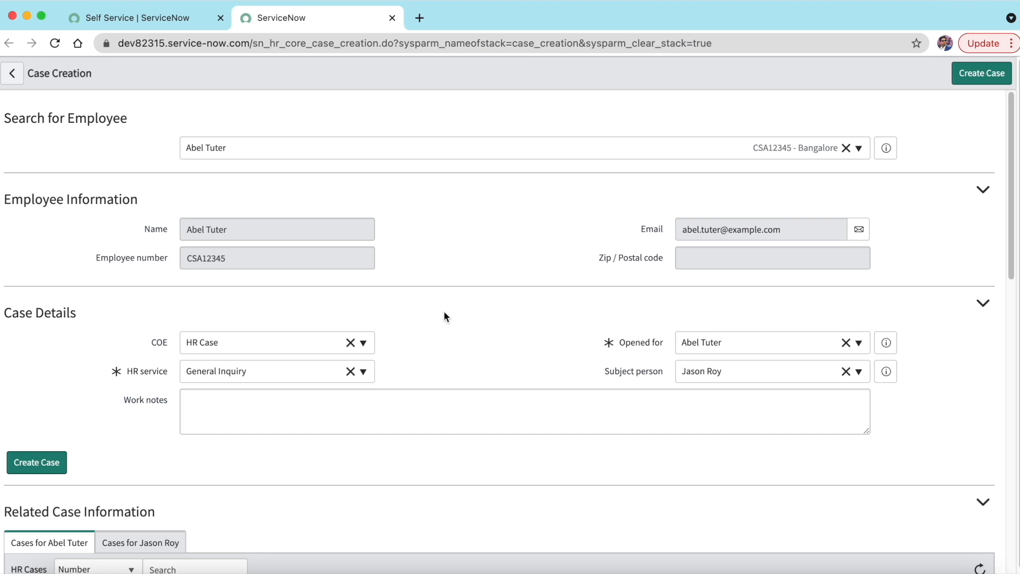
{"action": "left_click", "coordinate": [50, 464]}
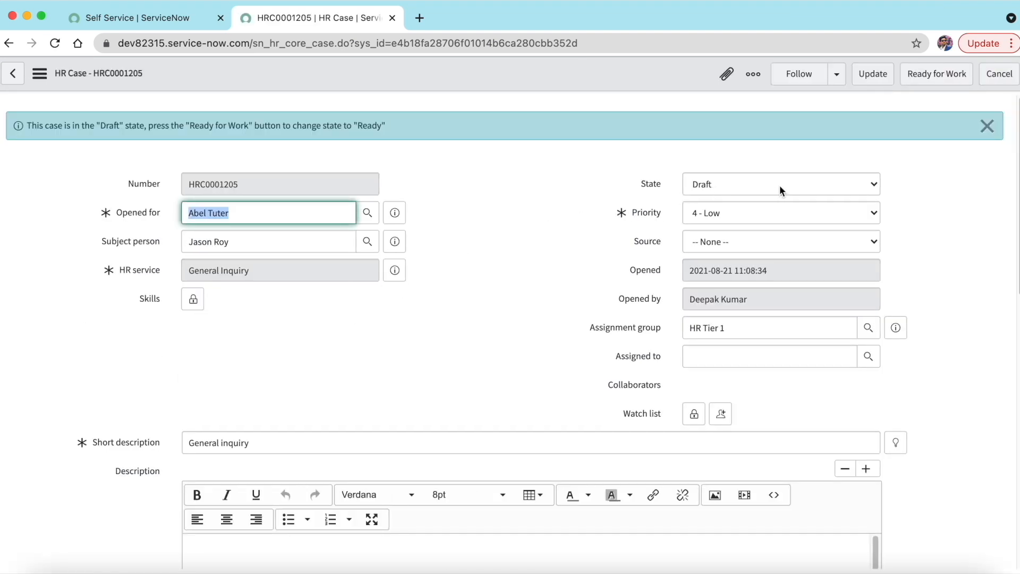
{"action": "left_click", "coordinate": [539, 232]}
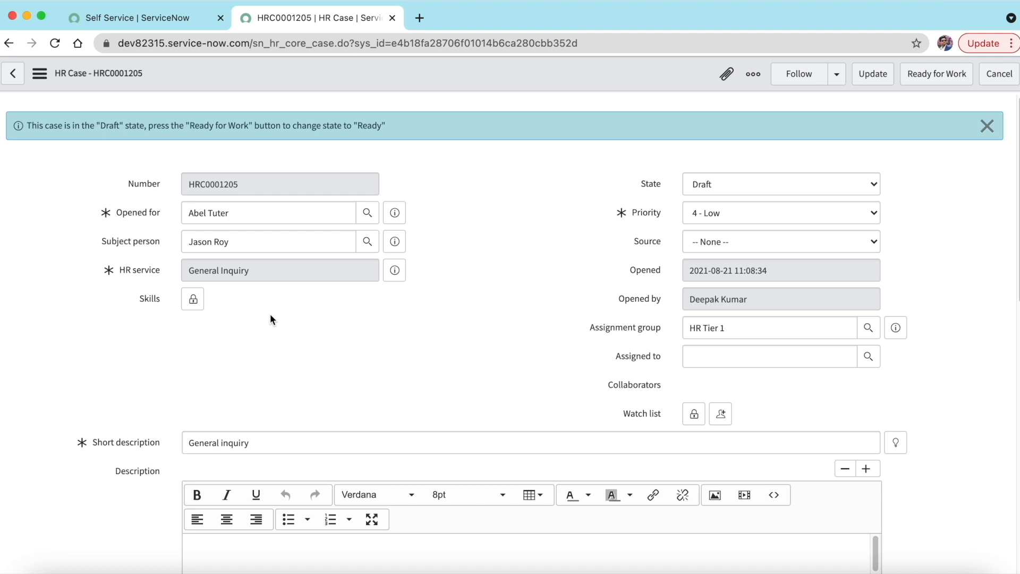
Add the HR Policy skill to the case and lock the skills list again
{"action": "left_click", "coordinate": [193, 300]}
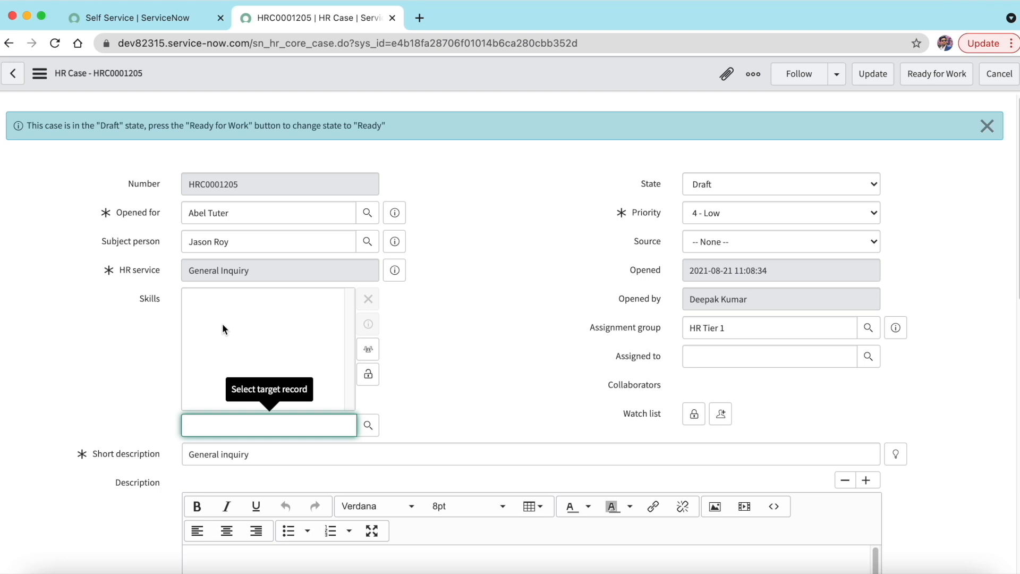
{"action": "type", "text": "hr pol"}
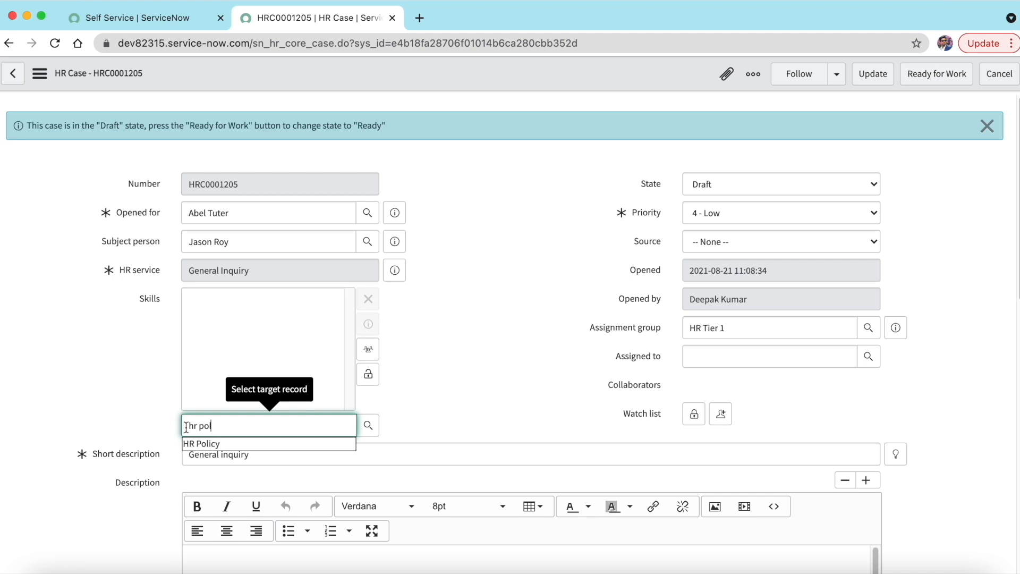
{"action": "left_click", "coordinate": [236, 446]}
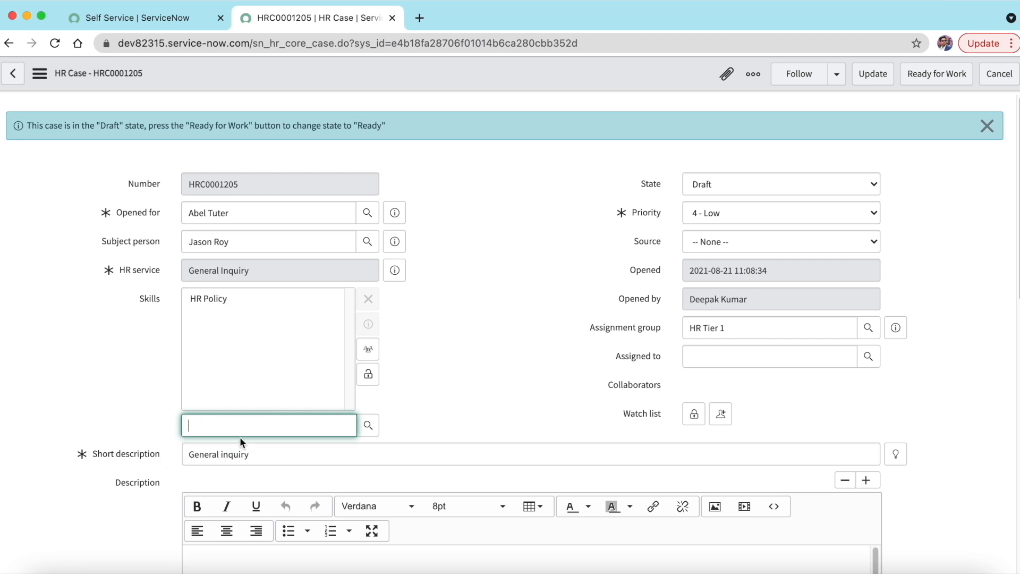
{"action": "left_click", "coordinate": [372, 378]}
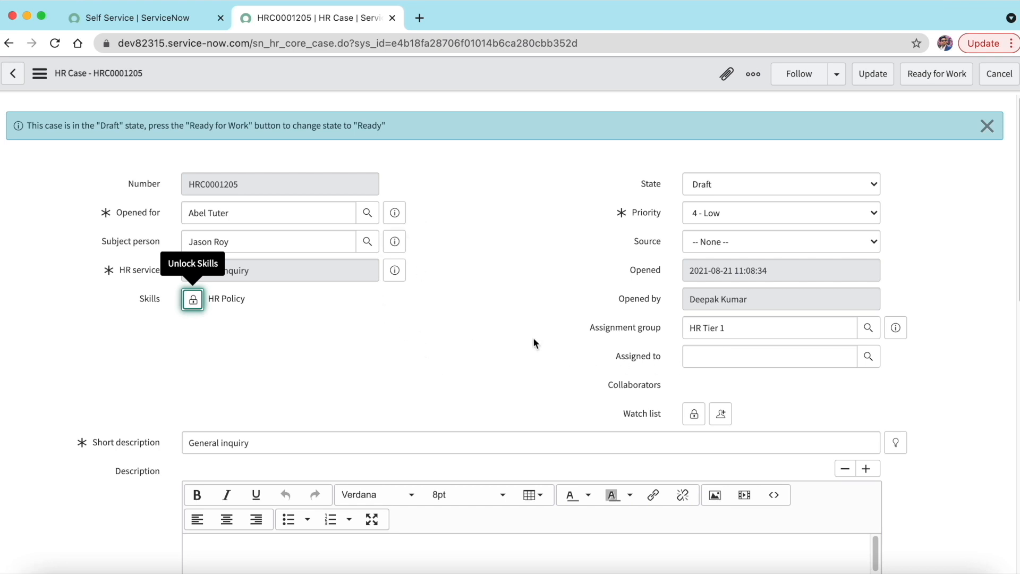
{"action": "left_click", "coordinate": [518, 307]}
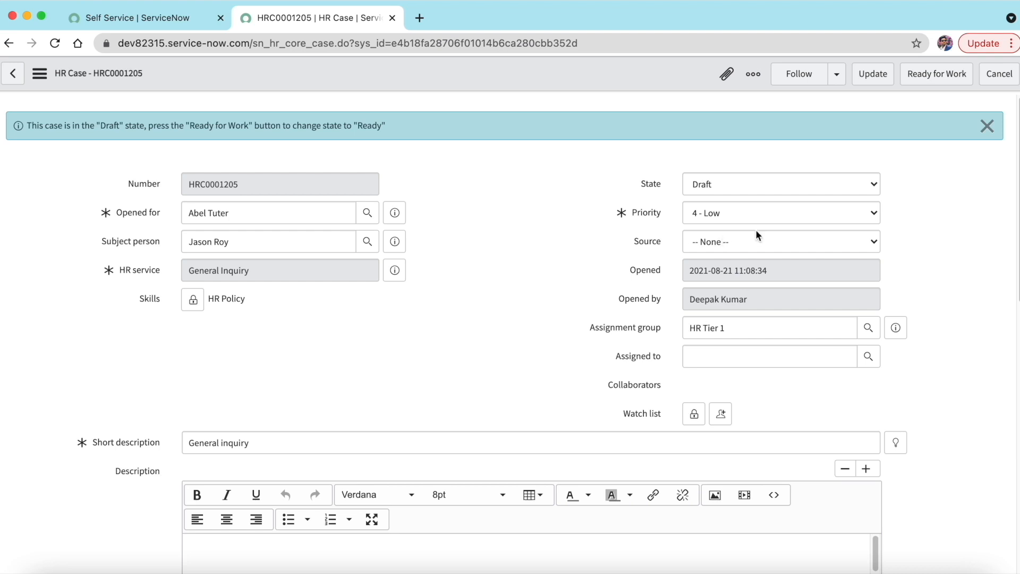
Set the source of the HR case to Phone
{"action": "left_click", "coordinate": [740, 241]}
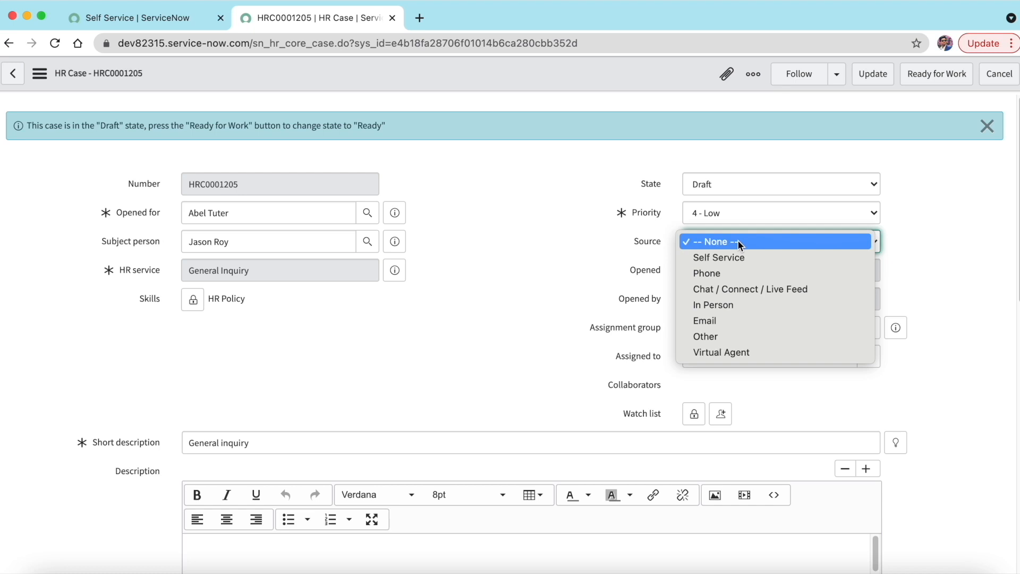
{"action": "left_click", "coordinate": [716, 274]}
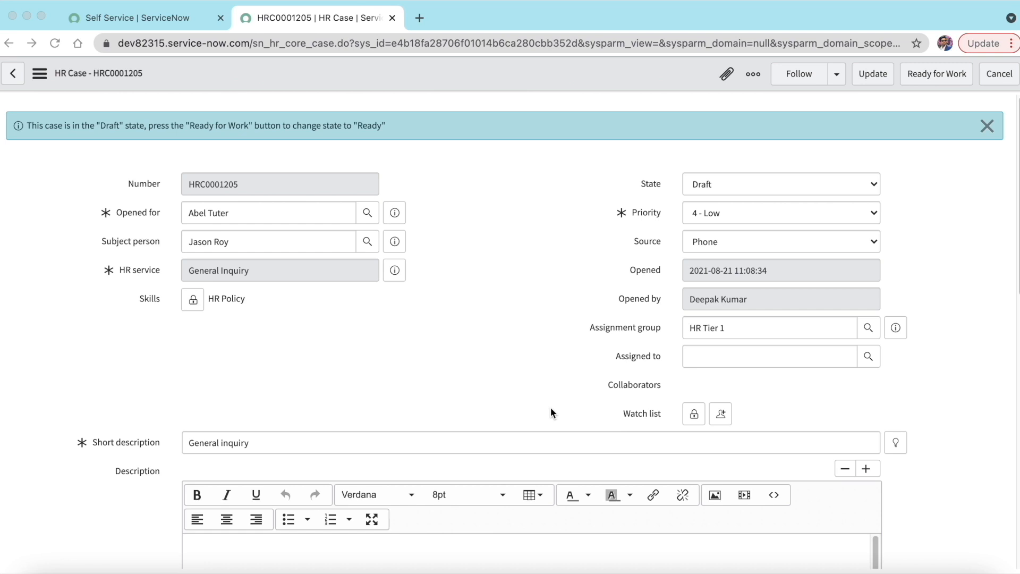
{"action": "left_click", "coordinate": [542, 378]}
Review the case's description and fulfillment sections, and mark the draft case as ready for work
{"action": "scroll", "coordinate": [542, 391], "scroll_direction": "down", "scroll_amount": 5}
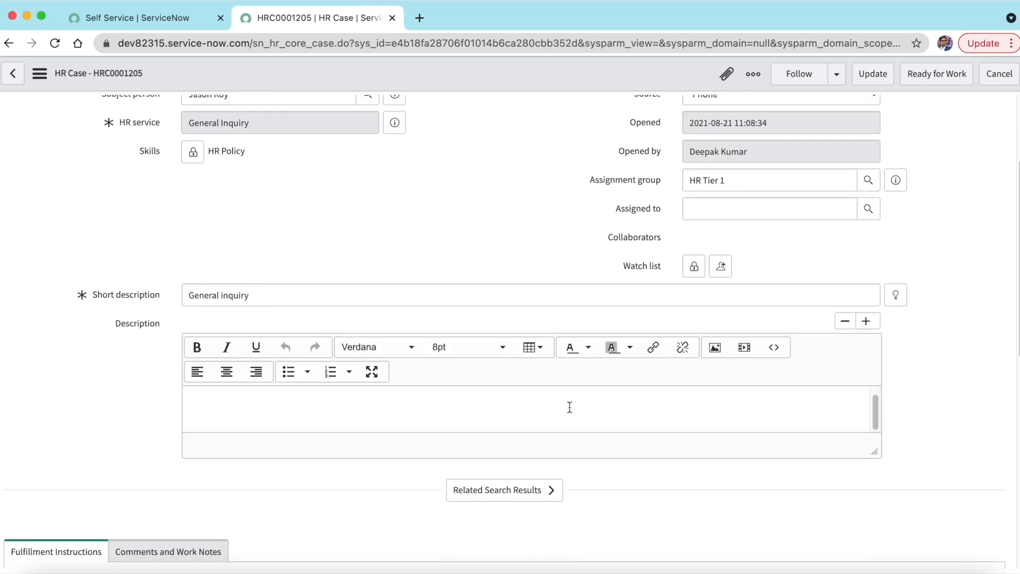
{"action": "scroll", "coordinate": [565, 407], "scroll_direction": "down", "scroll_amount": 1}
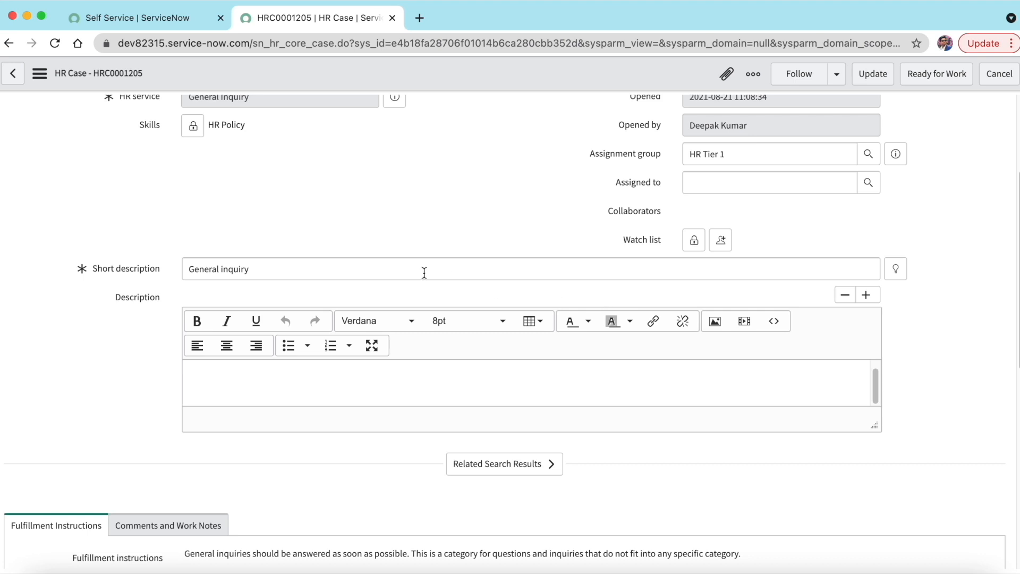
{"action": "scroll", "coordinate": [425, 274], "scroll_direction": "up", "scroll_amount": 5}
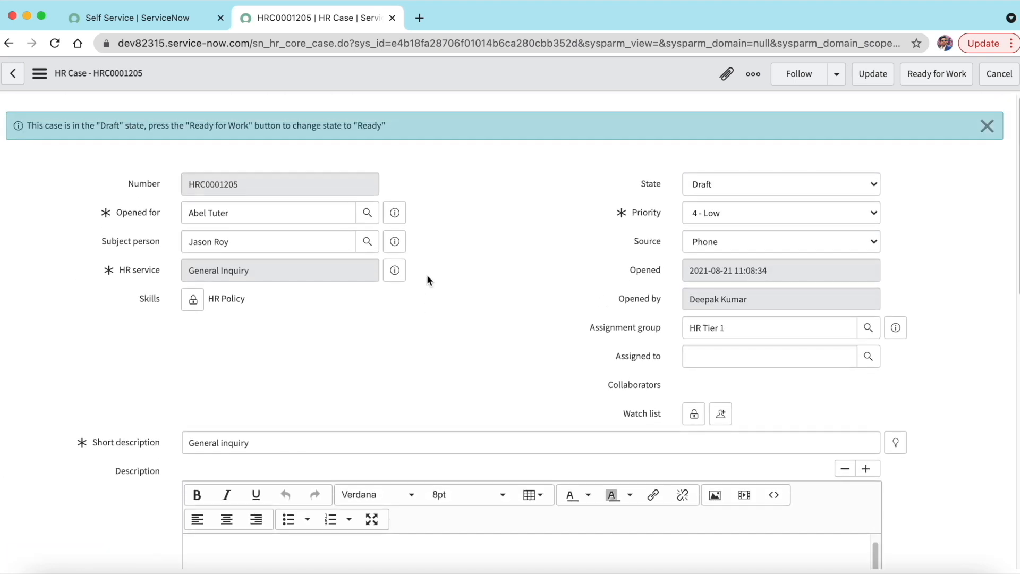
{"action": "left_click", "coordinate": [924, 73]}
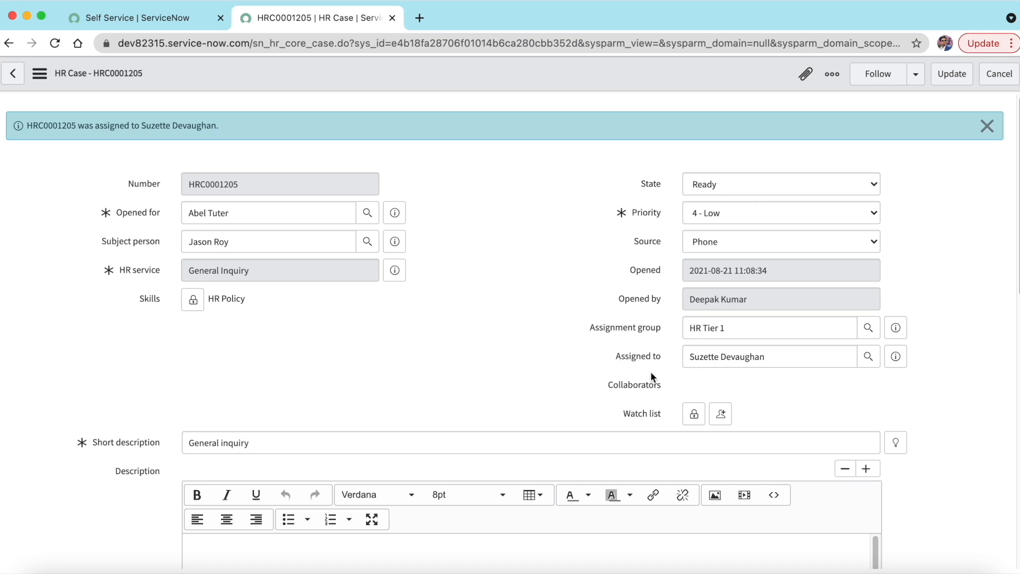
Copy the name of the agent the case is assigned to
{"action": "left_click_drag", "start_coordinate": [785, 357], "coordinate": [690, 359]}
{"action": "key", "text": "super+c"}
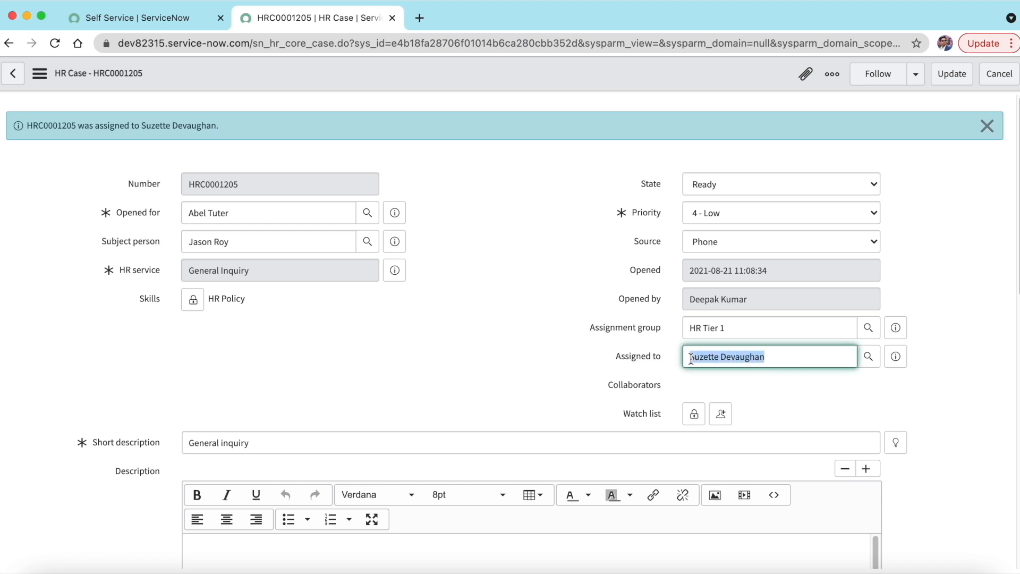
{"action": "left_click", "coordinate": [455, 197]}
Switch back to the ServiceNow home page and impersonate the agent assigned to the case
{"action": "left_click", "coordinate": [171, 18]}
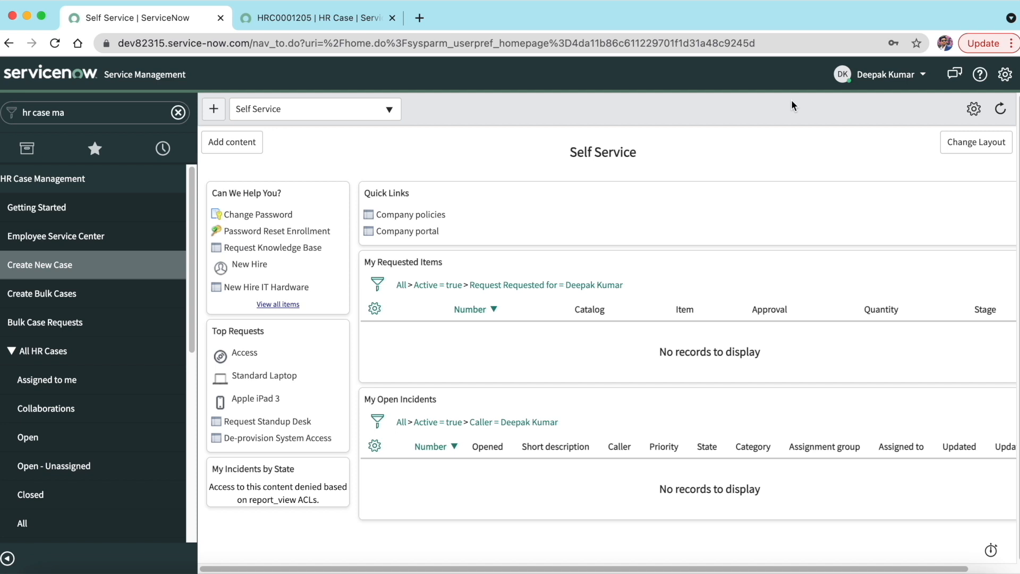
{"action": "left_click", "coordinate": [881, 74]}
{"action": "left_click", "coordinate": [883, 116]}
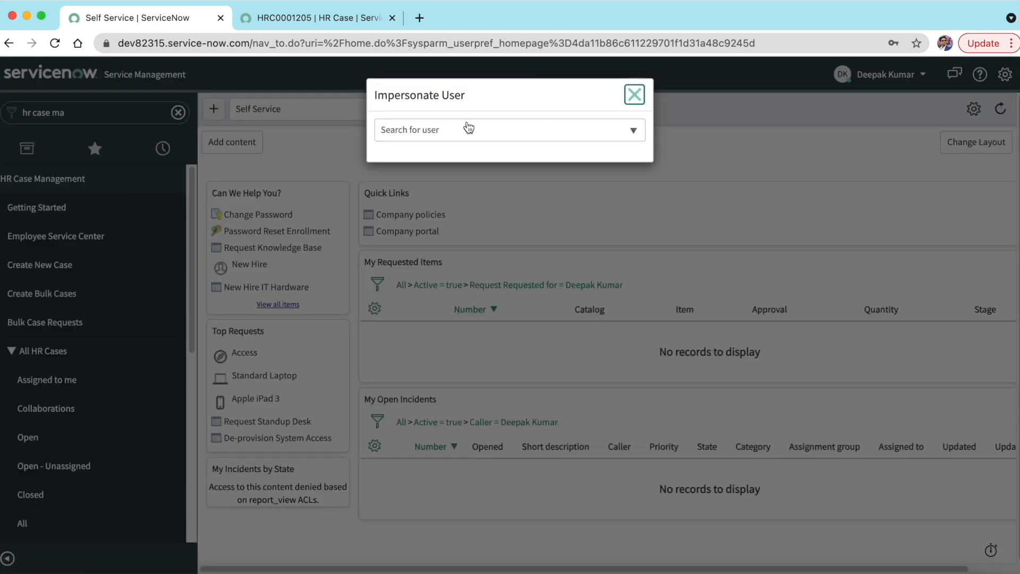
{"action": "left_click", "coordinate": [448, 131]}
{"action": "key", "text": "super+v"}
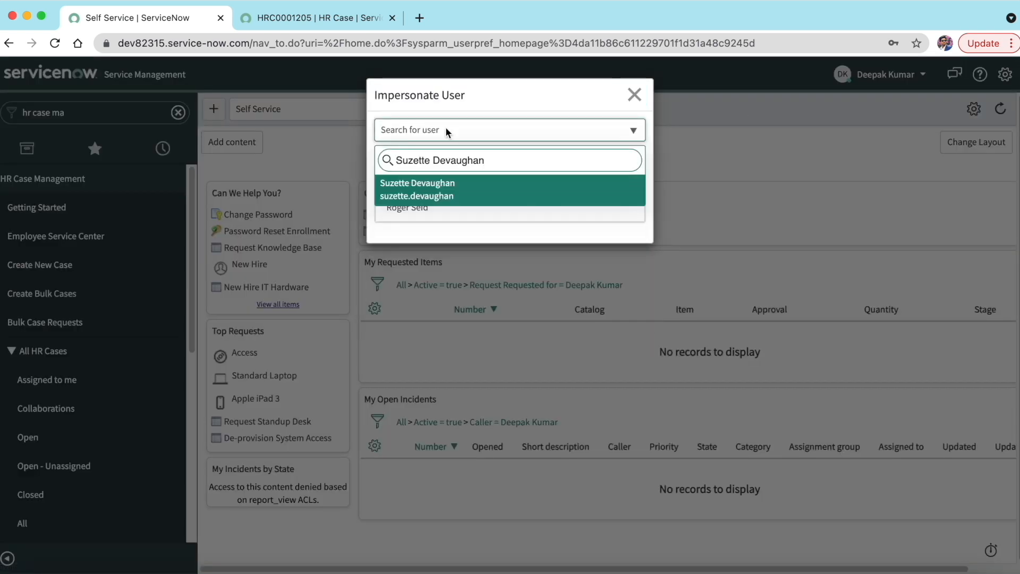
{"action": "left_click", "coordinate": [441, 197]}
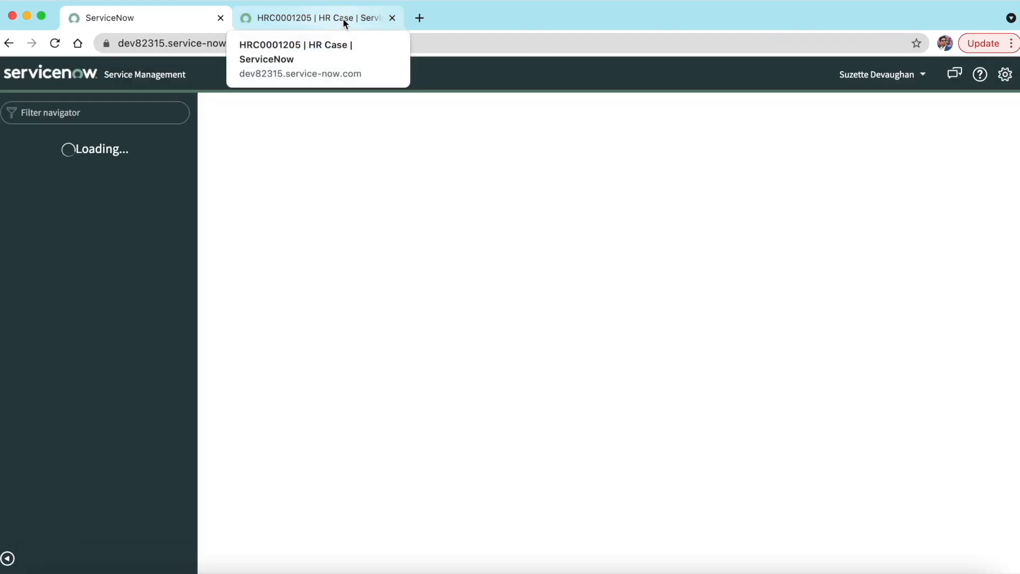
Return to the HR case and reload it as the impersonated agent
{"action": "left_click", "coordinate": [343, 19]}
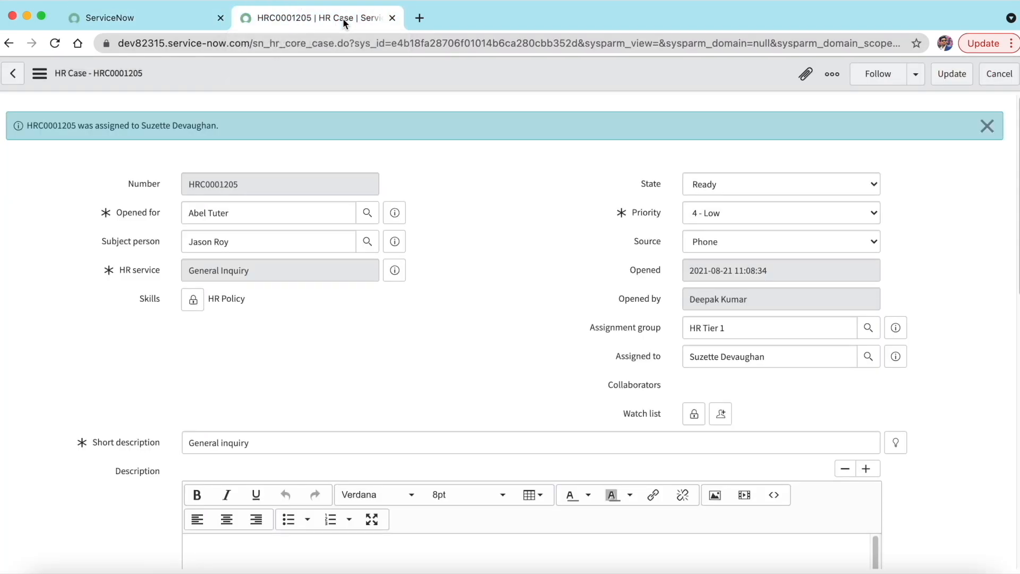
{"action": "left_click", "coordinate": [54, 43]}
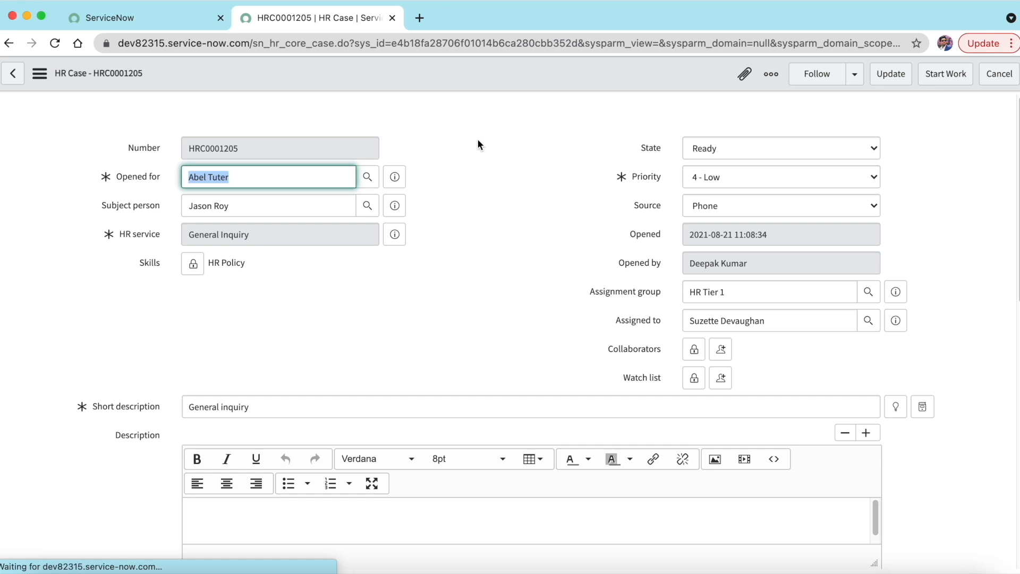
{"action": "left_click", "coordinate": [527, 317]}
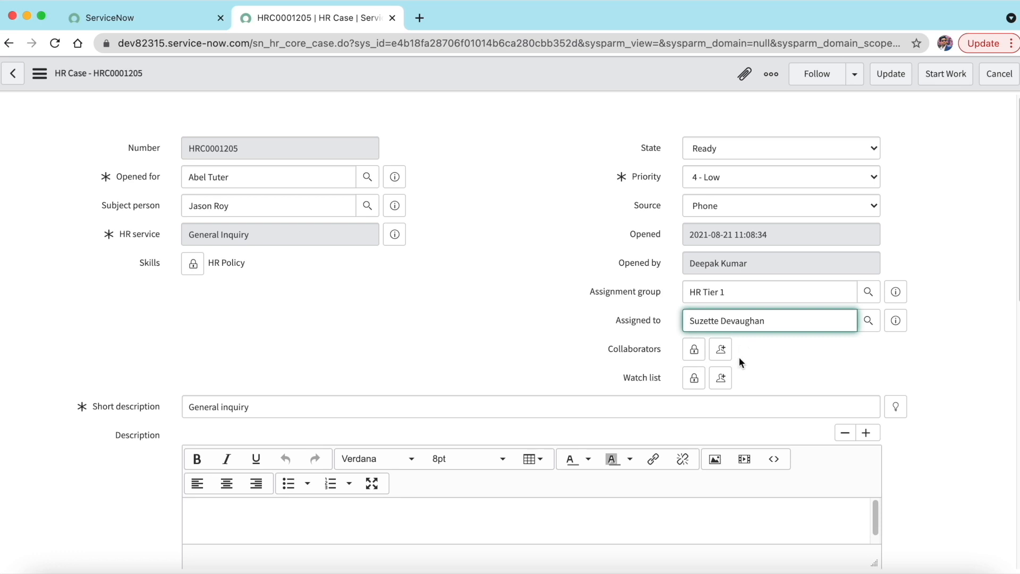
Unlock the case's collaborators list, lock it again without adding anyone, and start work on the case
{"action": "left_click", "coordinate": [694, 351]}
{"action": "scroll", "coordinate": [759, 396], "scroll_direction": "down", "scroll_amount": 1}
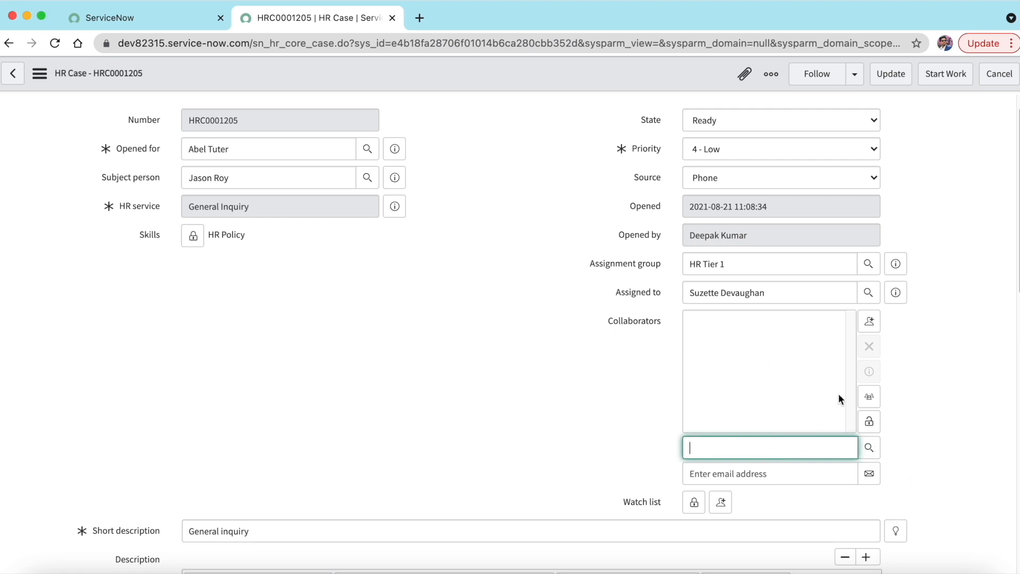
{"action": "left_click", "coordinate": [869, 422]}
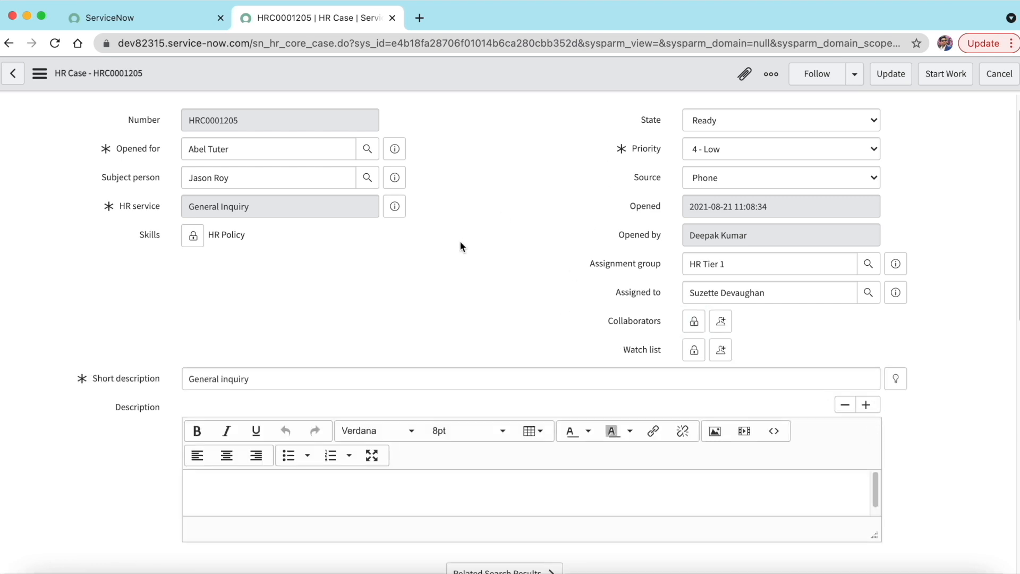
{"action": "left_click", "coordinate": [944, 75]}
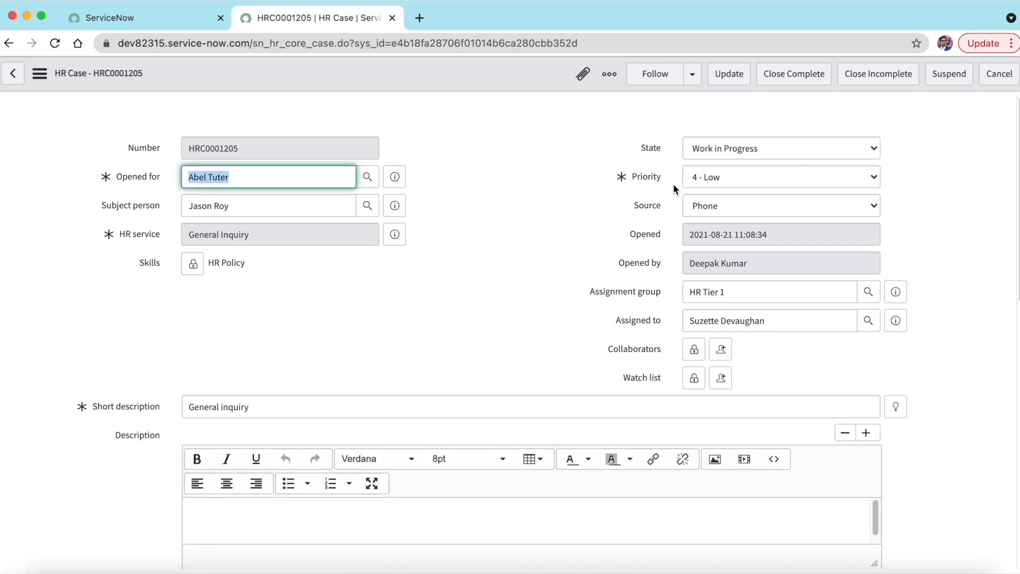
Review the case form down to its related lists, expanding the related search results for the general inquiry
{"action": "left_click", "coordinate": [526, 233]}
{"action": "scroll", "coordinate": [483, 257], "scroll_direction": "down", "scroll_amount": 1}
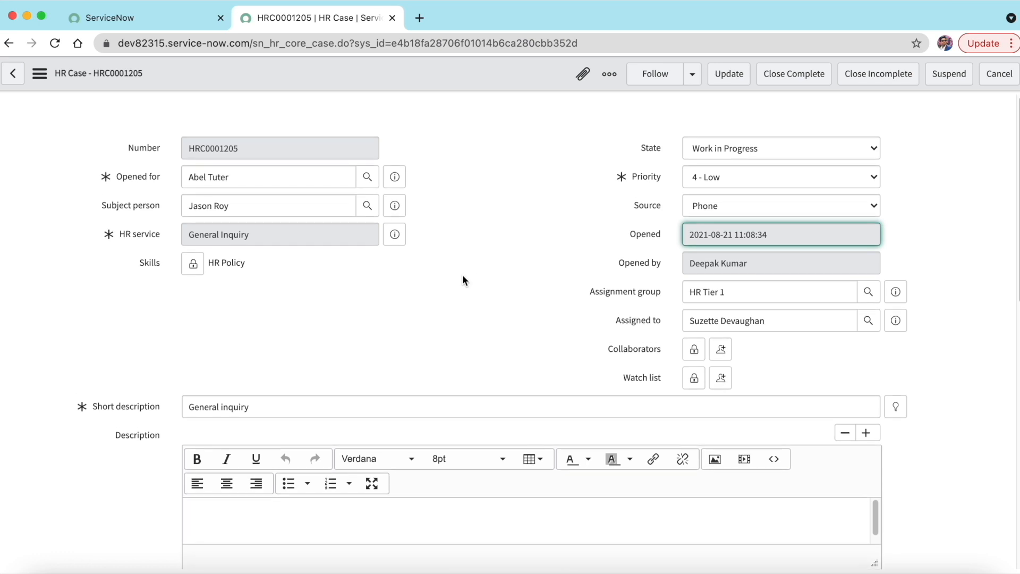
{"action": "scroll", "coordinate": [463, 275], "scroll_direction": "down", "scroll_amount": 5}
{"action": "scroll", "coordinate": [463, 277], "scroll_direction": "down", "scroll_amount": 2}
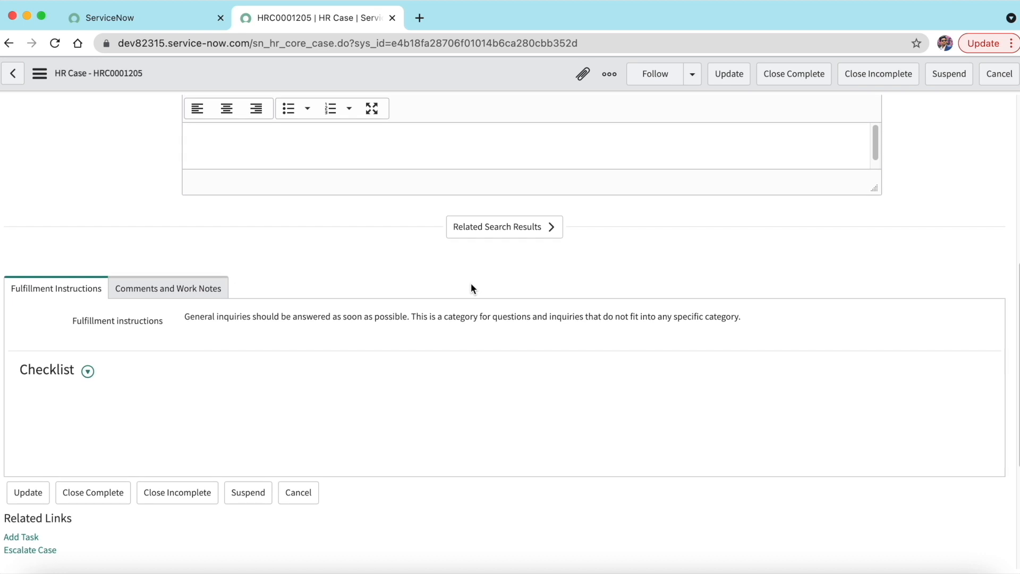
{"action": "scroll", "coordinate": [470, 287], "scroll_direction": "down", "scroll_amount": 1}
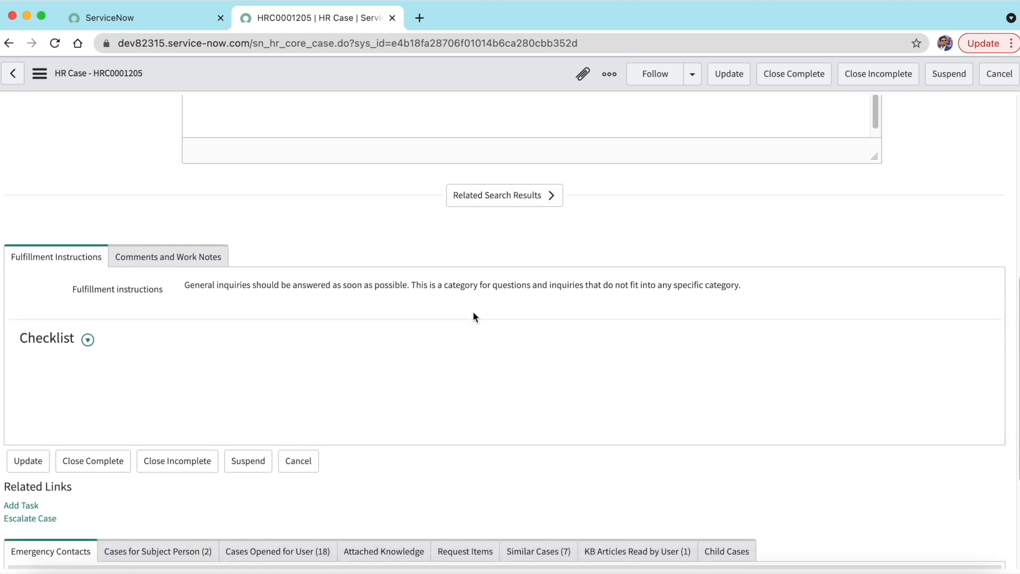
{"action": "scroll", "coordinate": [474, 317], "scroll_direction": "down", "scroll_amount": 1}
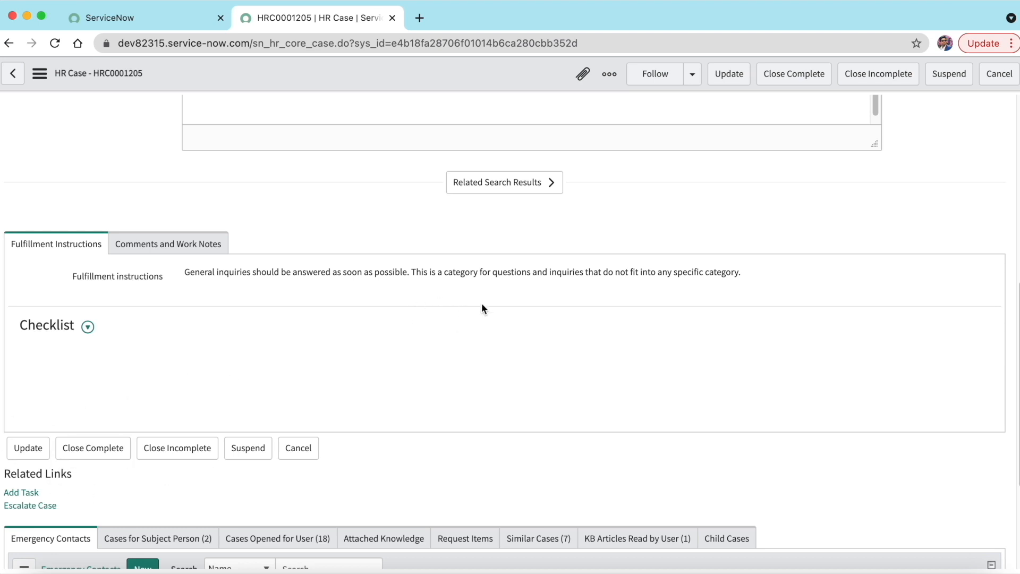
{"action": "left_click", "coordinate": [496, 182]}
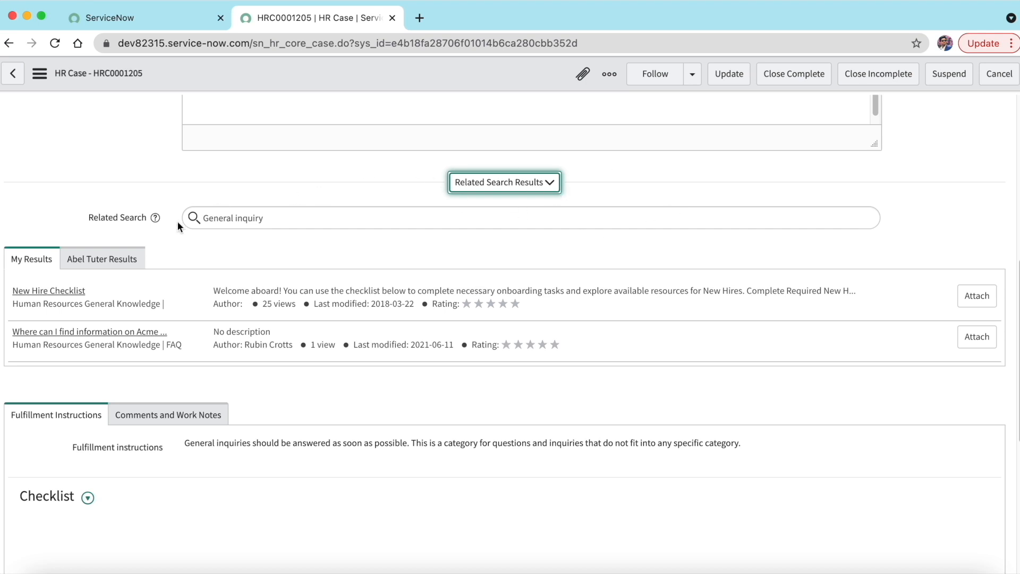
{"action": "scroll", "coordinate": [308, 276], "scroll_direction": "up", "scroll_amount": 3}
{"action": "scroll", "coordinate": [309, 282], "scroll_direction": "down", "scroll_amount": 10}
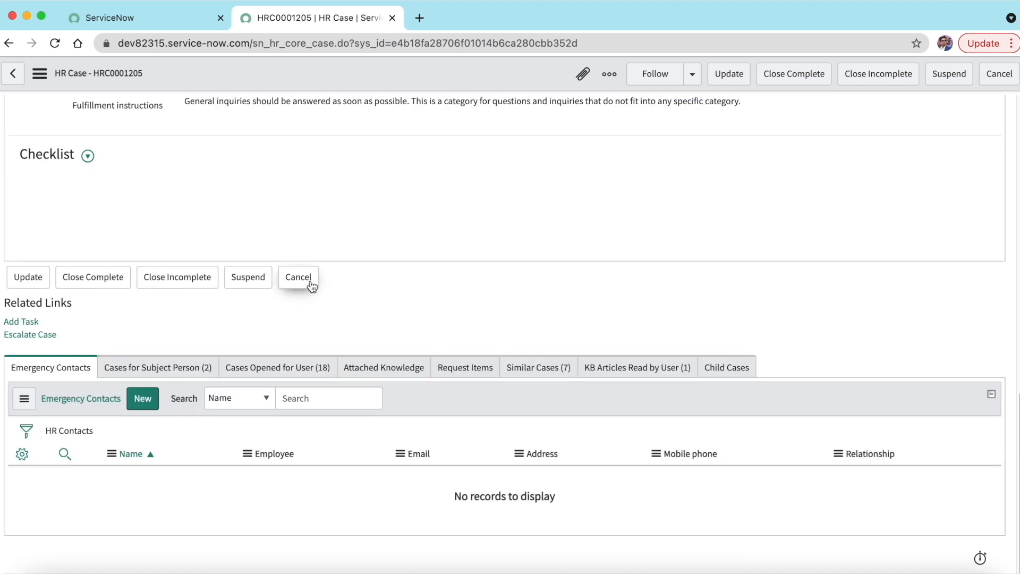
{"action": "scroll", "coordinate": [296, 276], "scroll_direction": "up", "scroll_amount": 4}
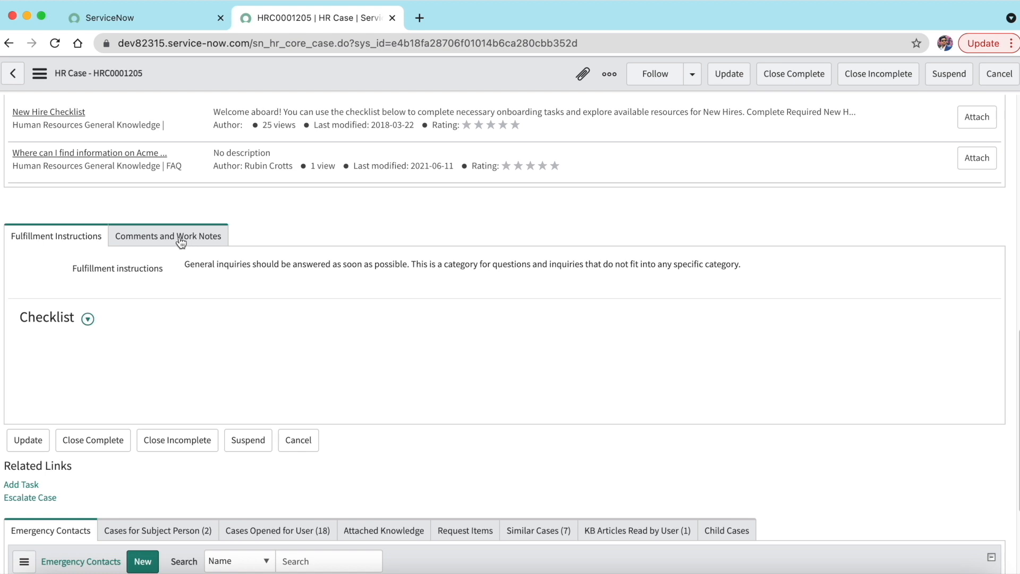
Check the case's comments and work notes, and create a new checklist under the fulfillment instructions
{"action": "left_click", "coordinate": [183, 239]}
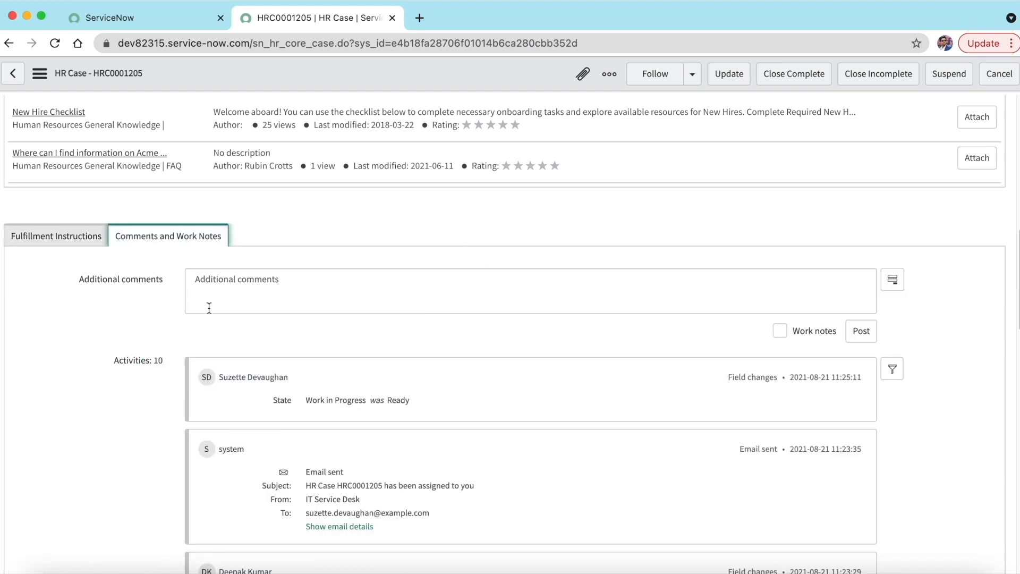
{"action": "left_click", "coordinate": [67, 239]}
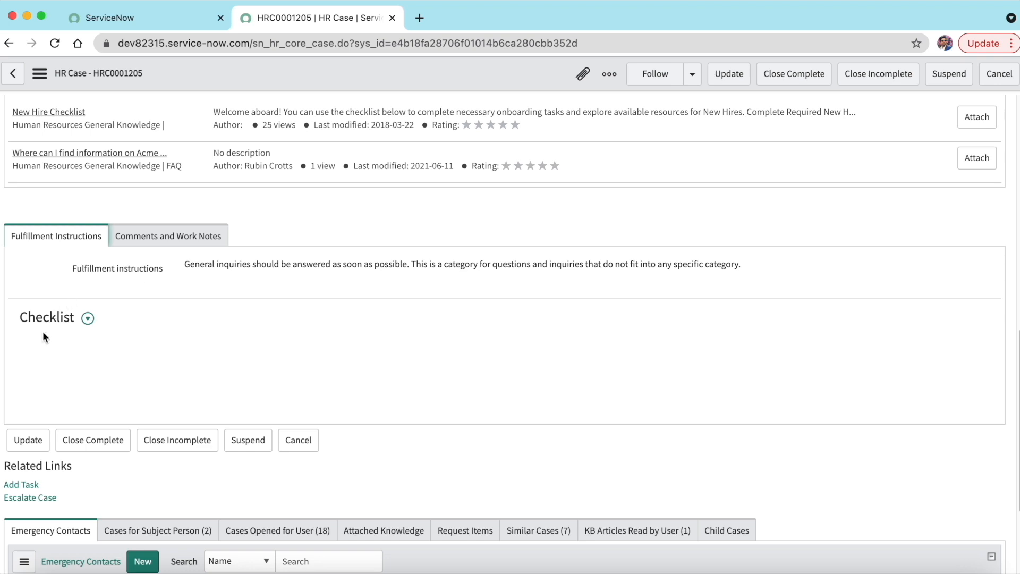
{"action": "left_click", "coordinate": [141, 325]}
{"action": "scroll", "coordinate": [349, 355], "scroll_direction": "down", "scroll_amount": 1}
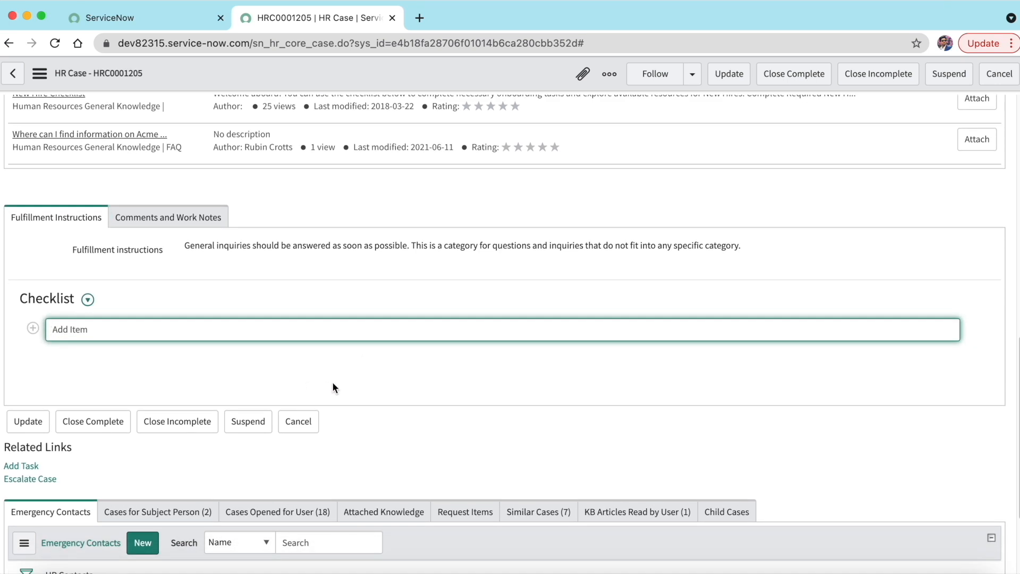
{"action": "scroll", "coordinate": [332, 385], "scroll_direction": "down", "scroll_amount": 1}
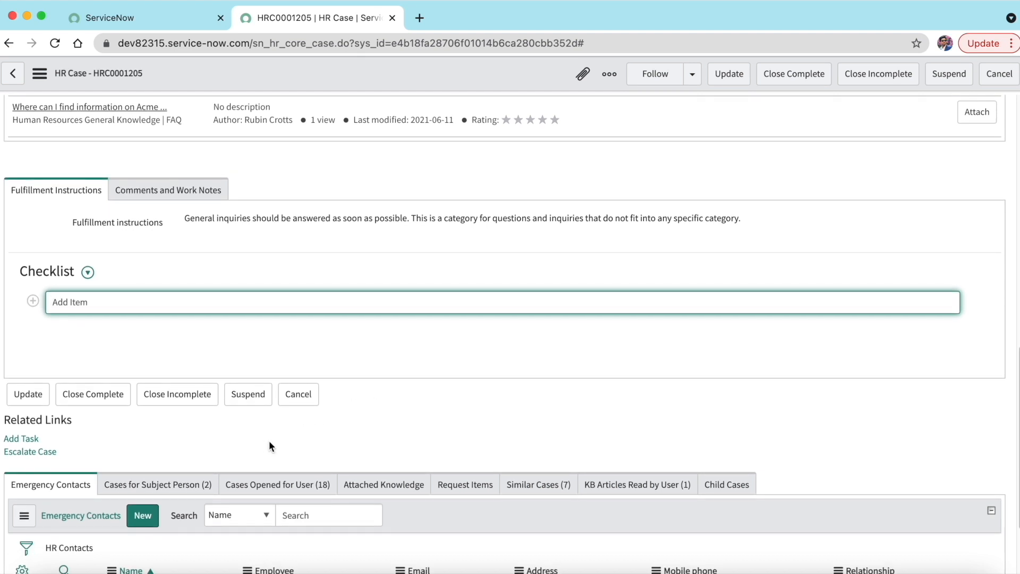
Check the task types available for the case, and examine its child cases and the cases for the subject person
{"action": "left_click", "coordinate": [29, 439]}
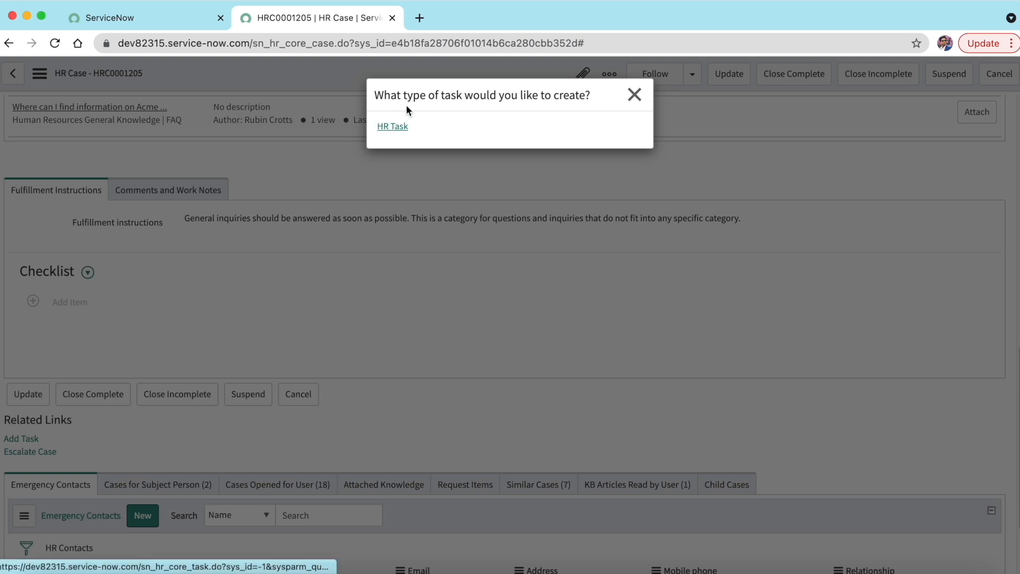
{"action": "left_click", "coordinate": [635, 99]}
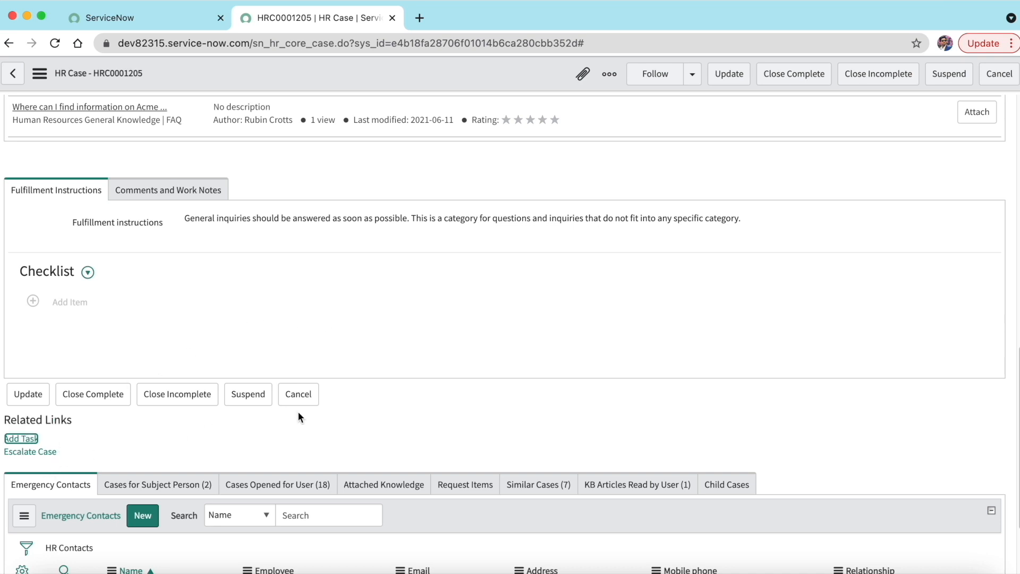
{"action": "scroll", "coordinate": [318, 414], "scroll_direction": "up", "scroll_amount": 1}
{"action": "scroll", "coordinate": [374, 420], "scroll_direction": "down", "scroll_amount": 3}
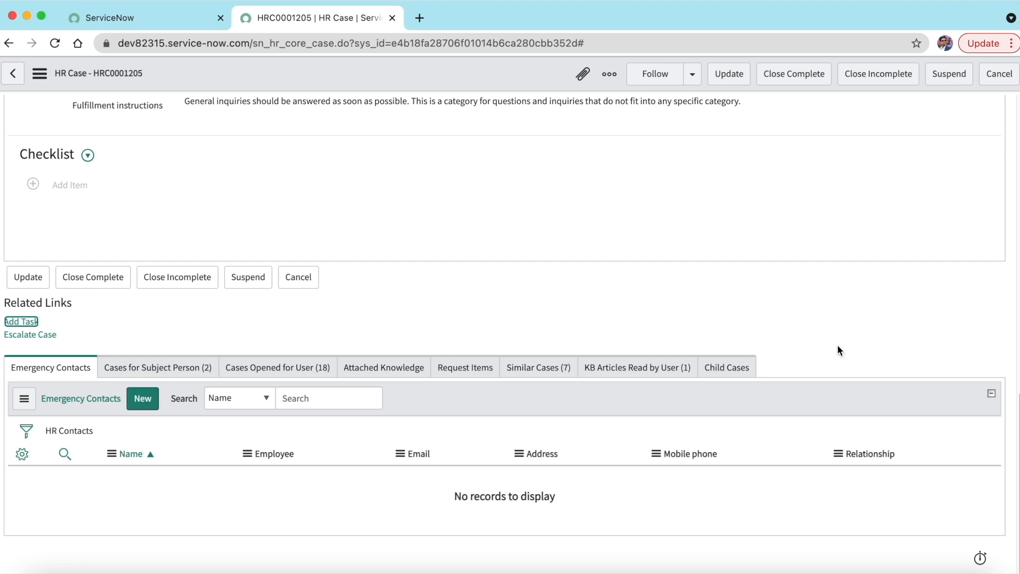
{"action": "left_click", "coordinate": [728, 368]}
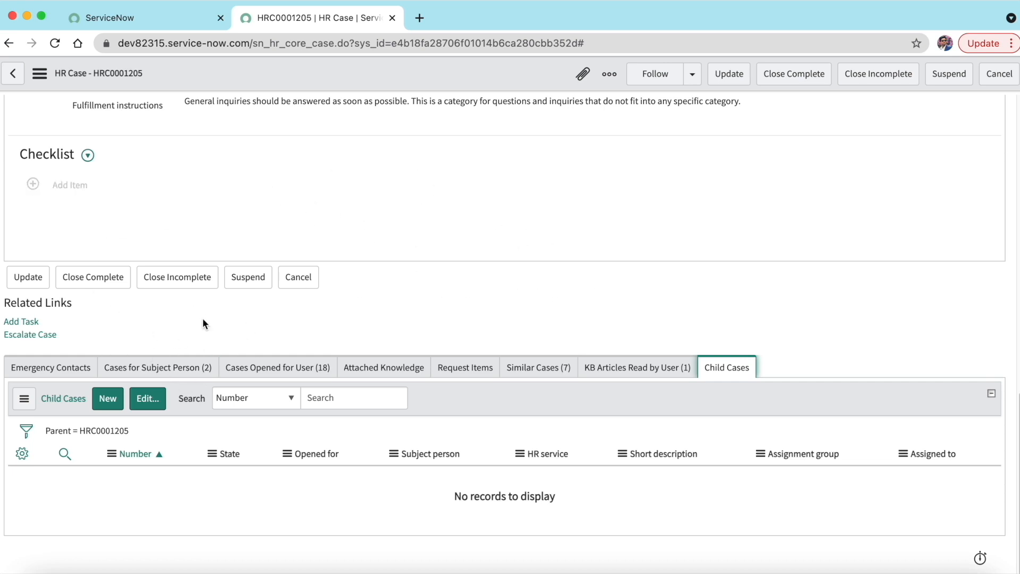
{"action": "left_click", "coordinate": [153, 373]}
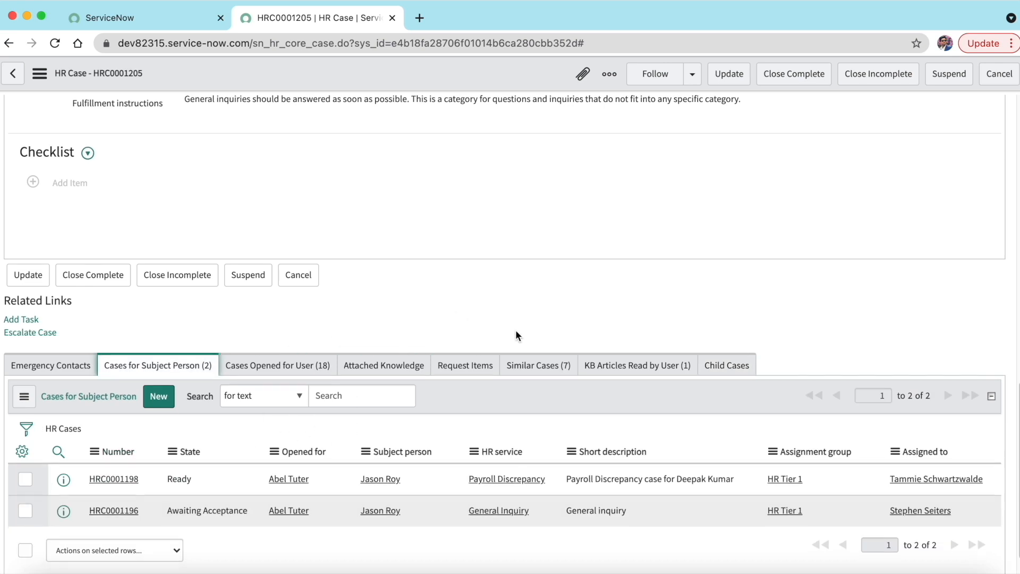
{"action": "scroll", "coordinate": [514, 333], "scroll_direction": "down", "scroll_amount": 1}
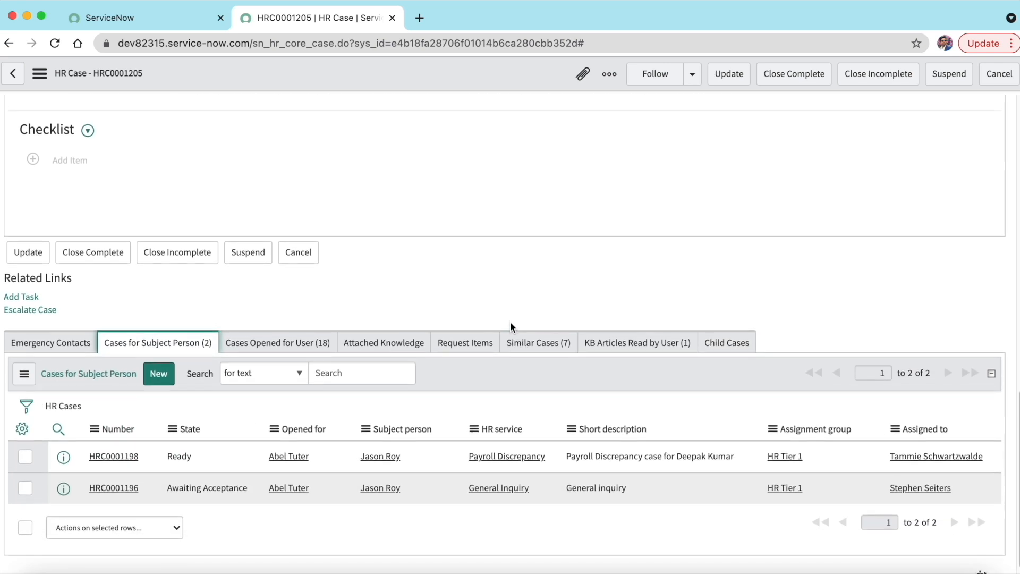
Set the state of the HR case to Closed Complete and save the record
{"action": "scroll", "coordinate": [510, 322], "scroll_direction": "up", "scroll_amount": 5}
{"action": "scroll", "coordinate": [511, 330], "scroll_direction": "up", "scroll_amount": 10}
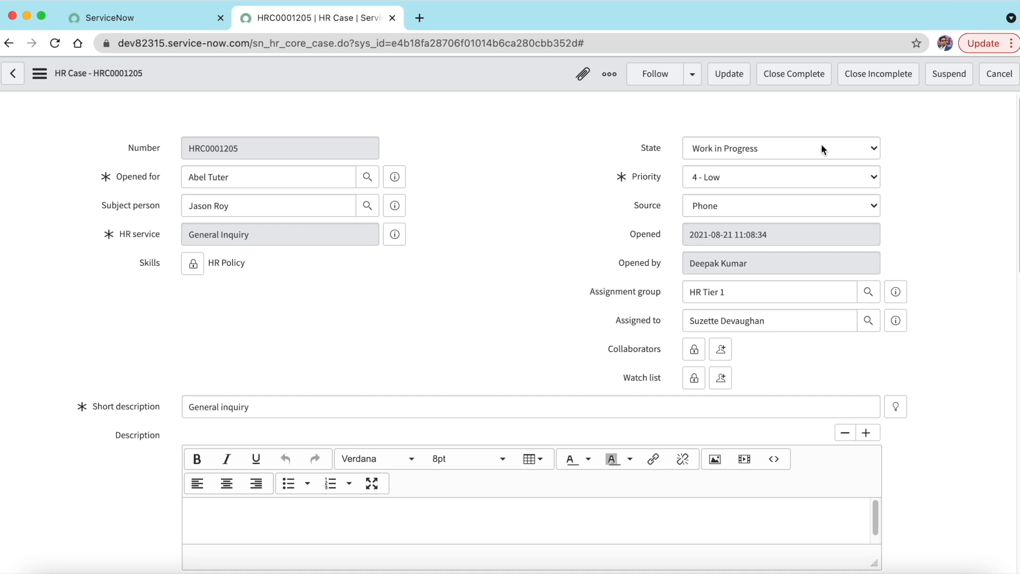
{"action": "left_click", "coordinate": [734, 152]}
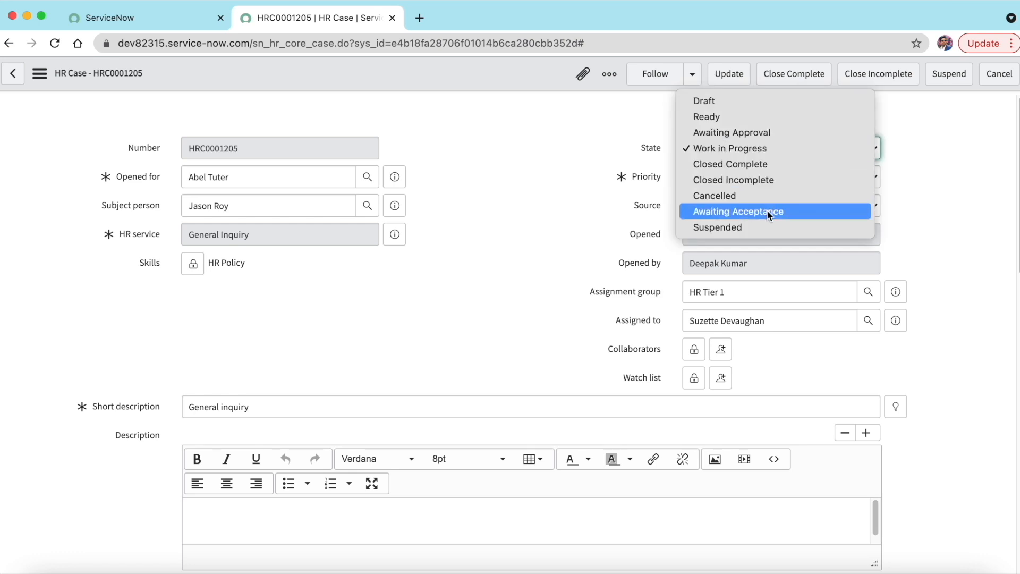
{"action": "left_click", "coordinate": [770, 164]}
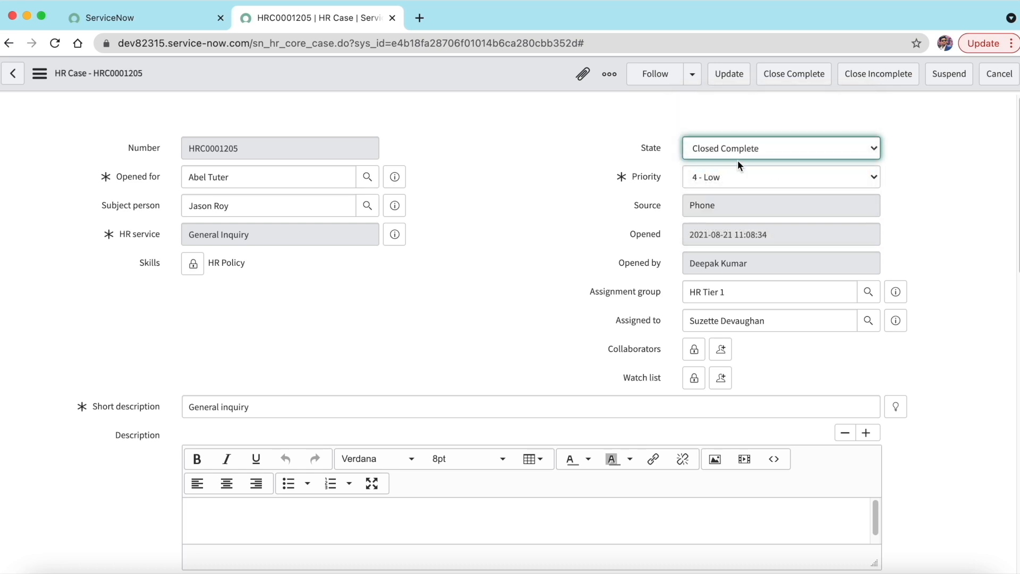
{"action": "right_click", "coordinate": [440, 73]}
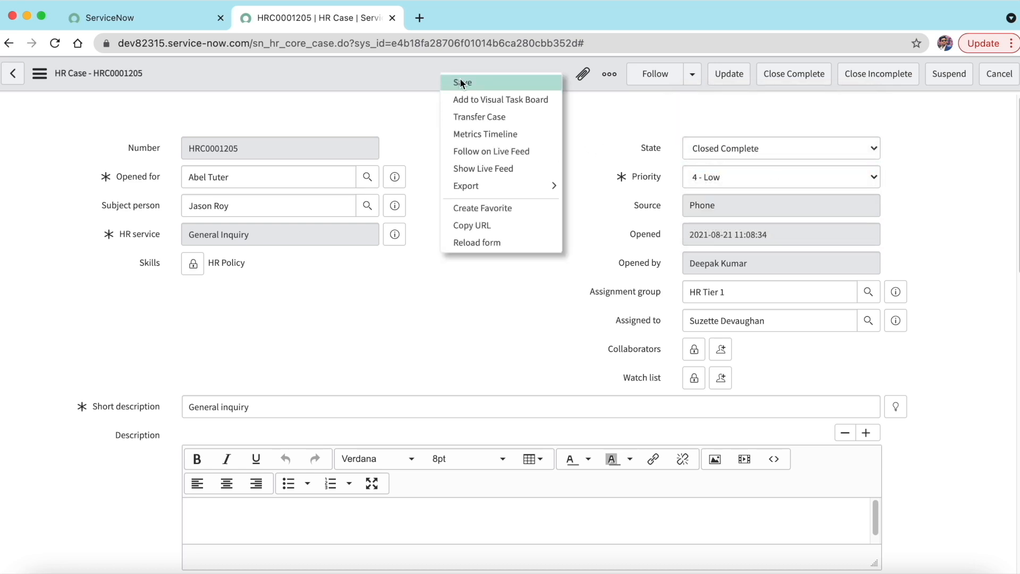
{"action": "left_click", "coordinate": [461, 83]}
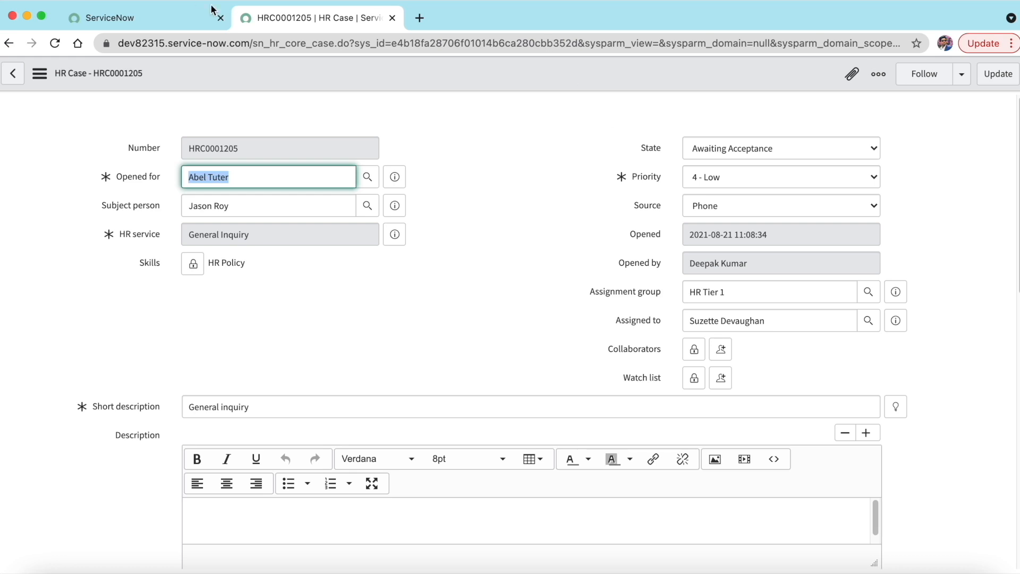
Find the Employee Service Center under HR Case Management from the ServiceNow home page and open it
{"action": "left_click", "coordinate": [149, 24]}
{"action": "left_click", "coordinate": [106, 114]}
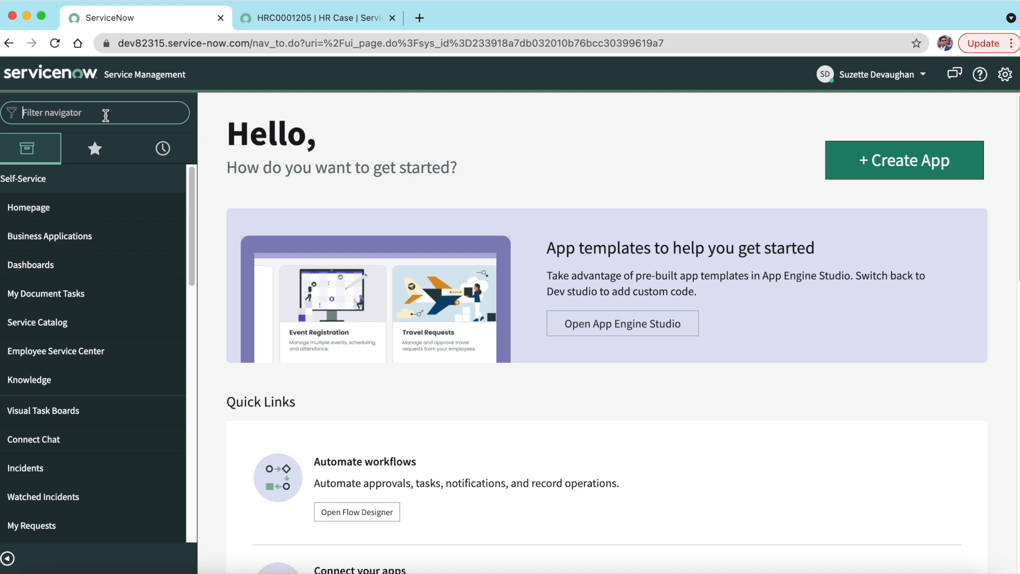
{"action": "type", "text": "employee"}
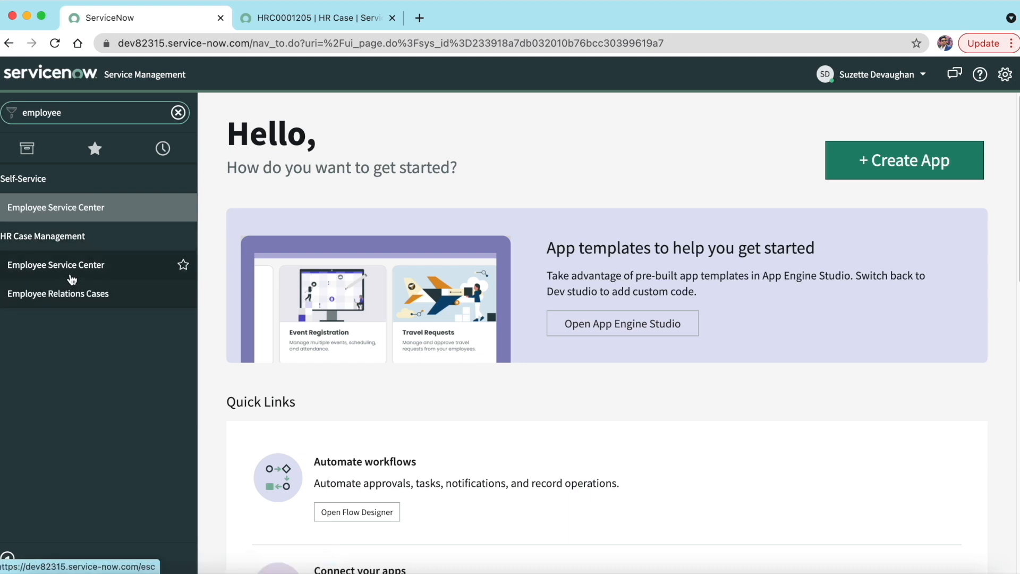
{"action": "left_click", "coordinate": [72, 280]}
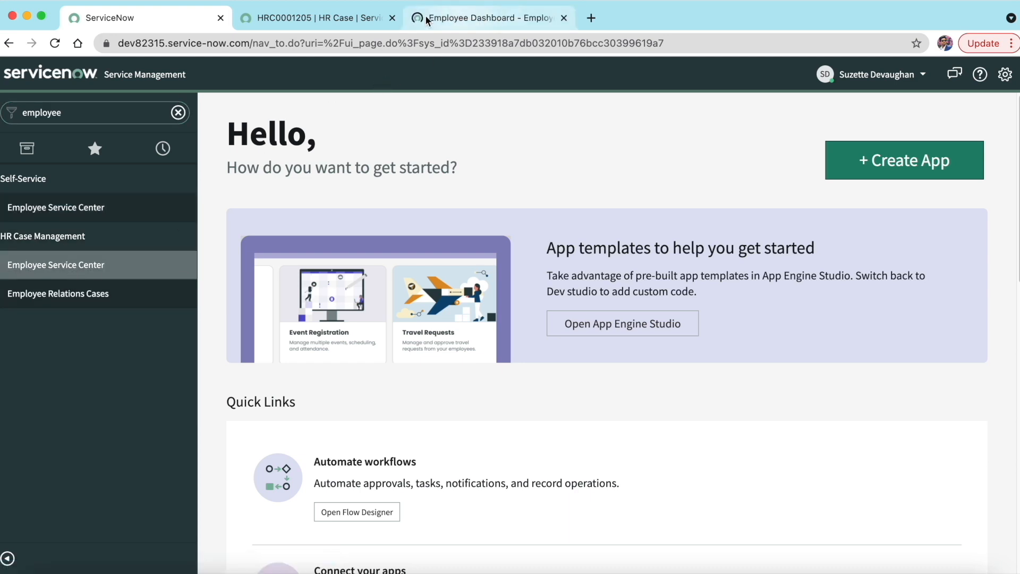
Close the HR case page and show the Human Resources Catalog in the Employee Service Center
{"action": "left_click", "coordinate": [392, 17]}
{"action": "left_click", "coordinate": [358, 18]}
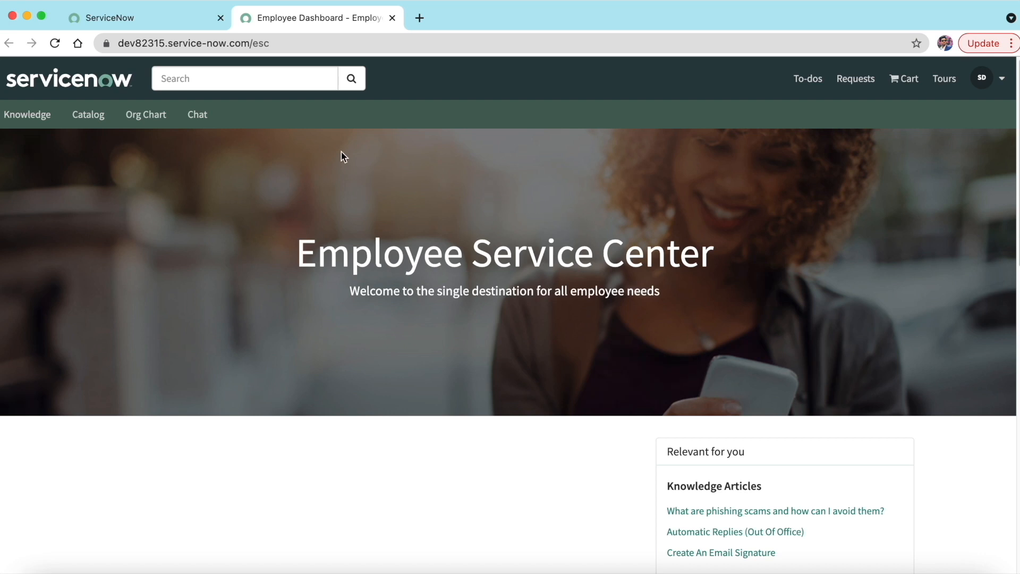
{"action": "left_click", "coordinate": [95, 115]}
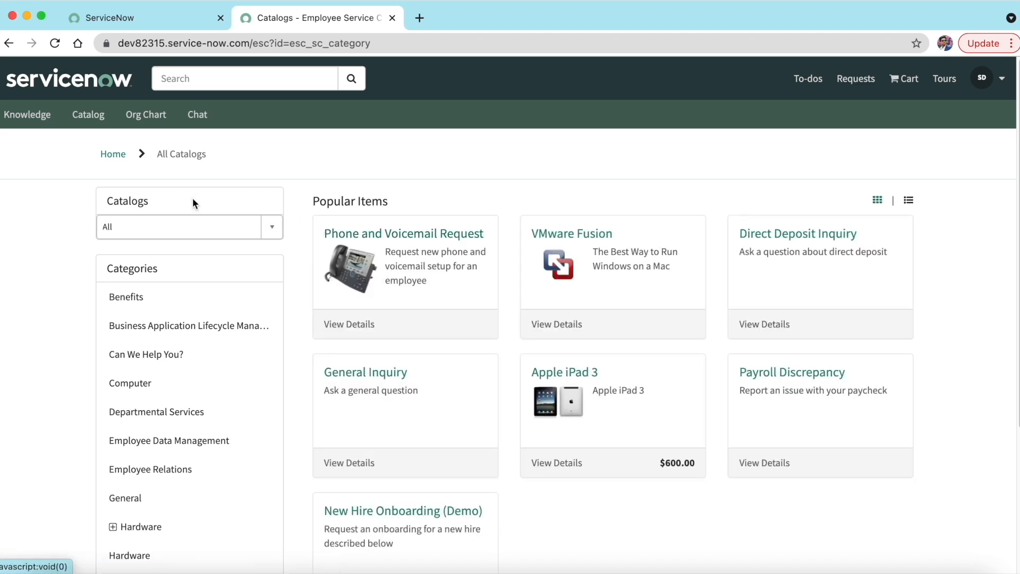
{"action": "left_click", "coordinate": [272, 234]}
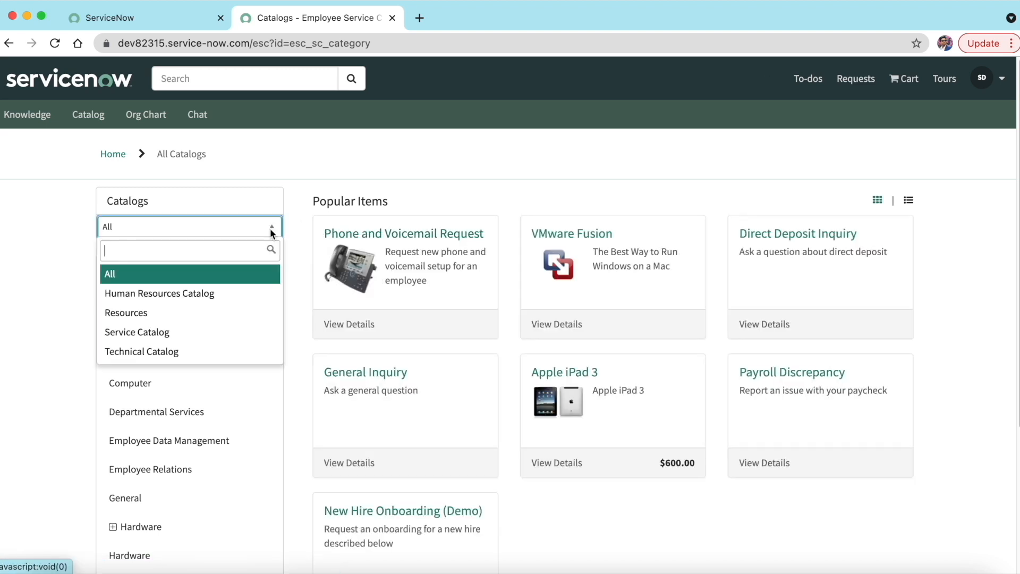
{"action": "left_click", "coordinate": [184, 300]}
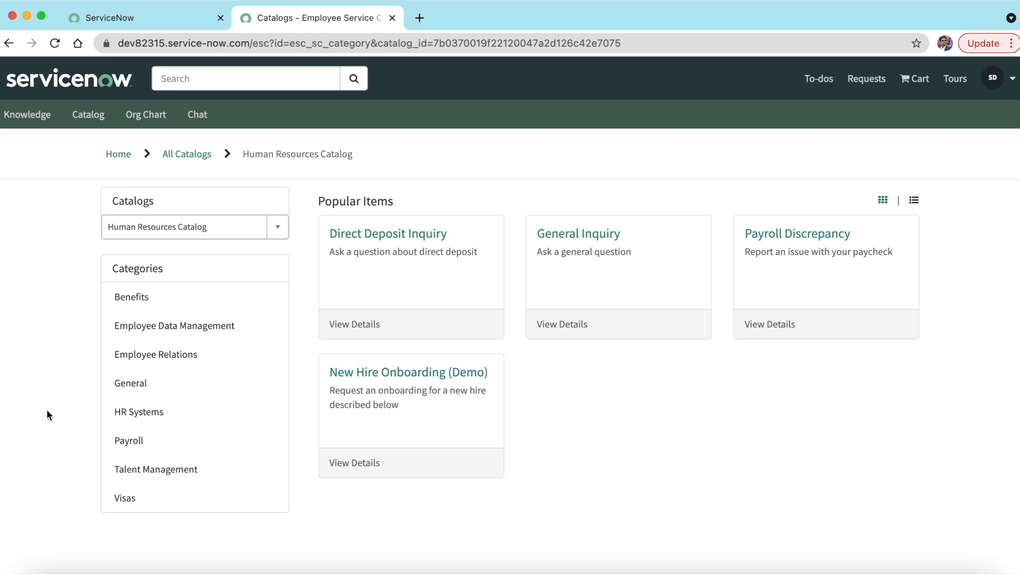
Submit a Payroll Discrepancy request from the Payroll category for Overtime / Hourly Pay with the description "Testing", and review its activity
{"action": "left_click", "coordinate": [138, 446]}
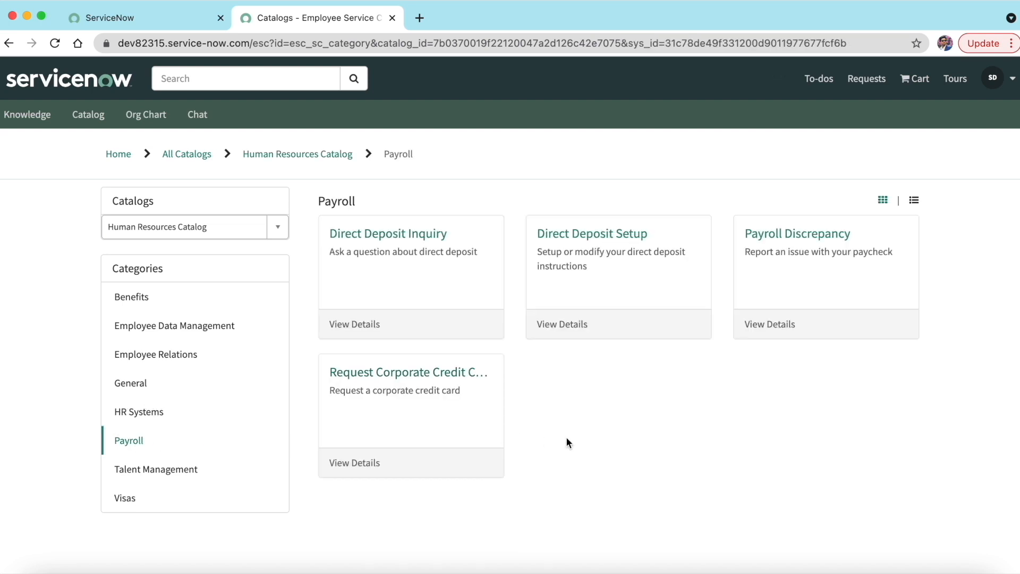
{"action": "left_click", "coordinate": [808, 239]}
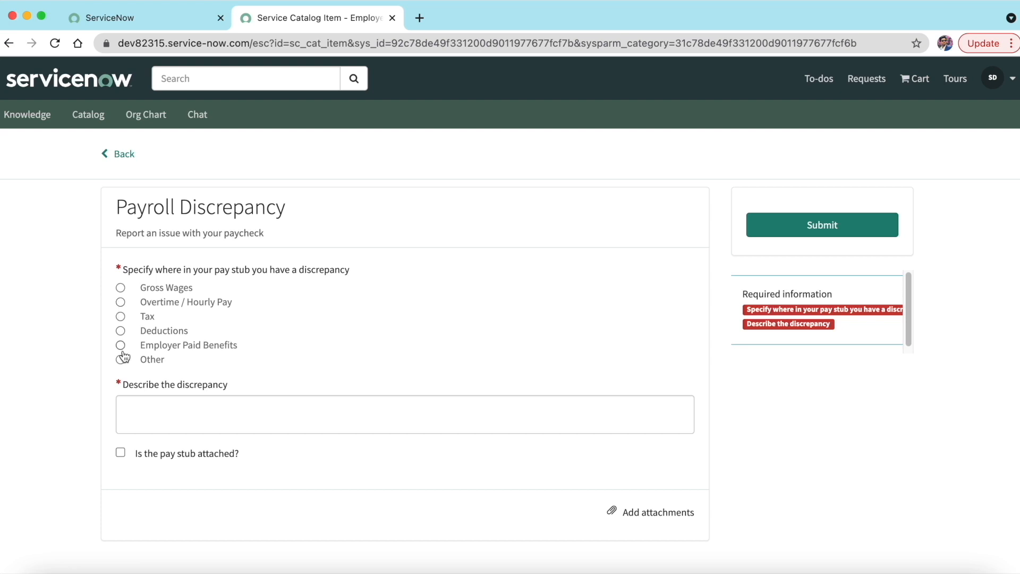
{"action": "left_click", "coordinate": [161, 310]}
{"action": "left_click", "coordinate": [190, 411]}
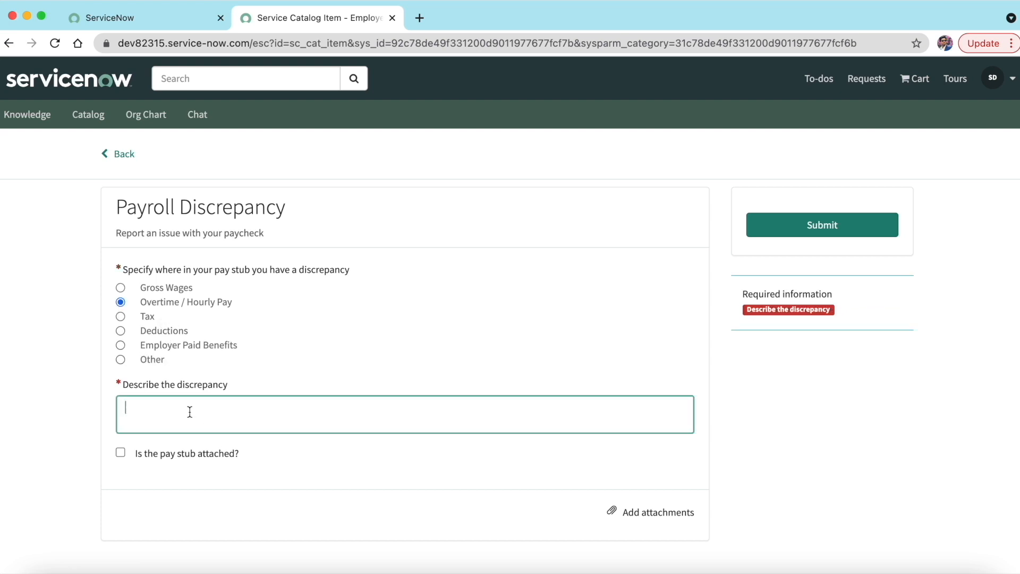
{"action": "type", "text": "Testing"}
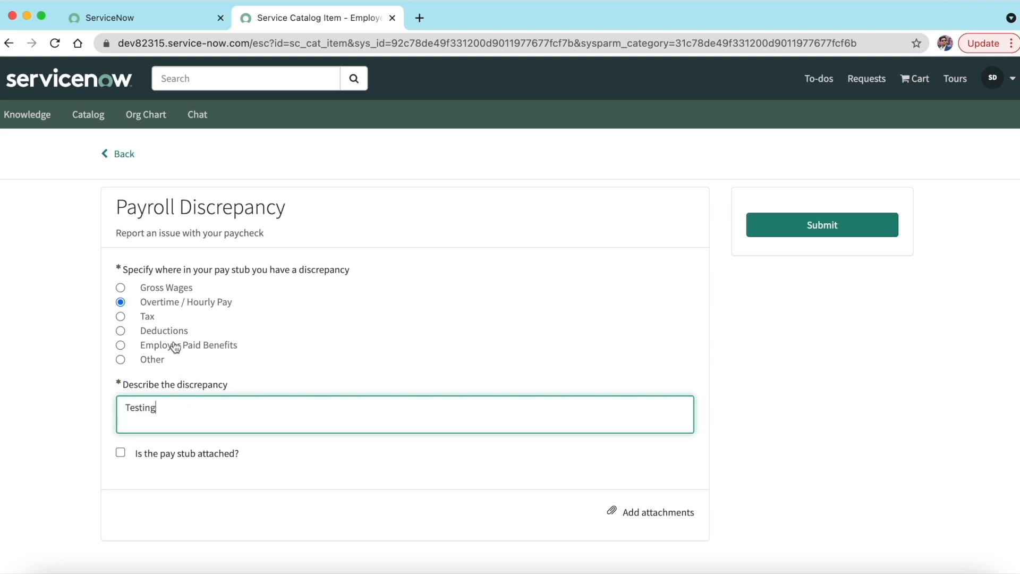
{"action": "left_click", "coordinate": [796, 225]}
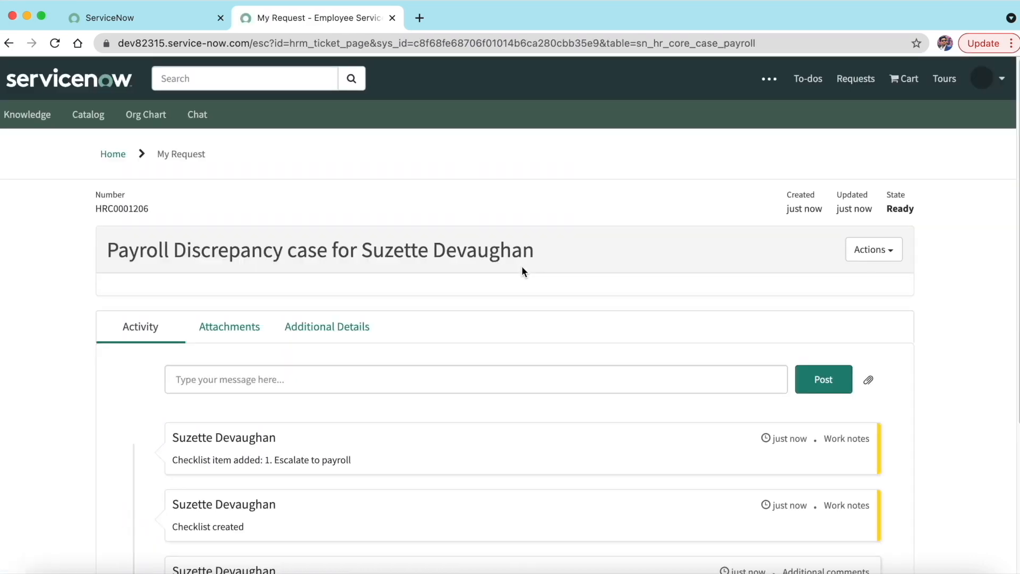
{"action": "scroll", "coordinate": [480, 337], "scroll_direction": "down", "scroll_amount": 4}
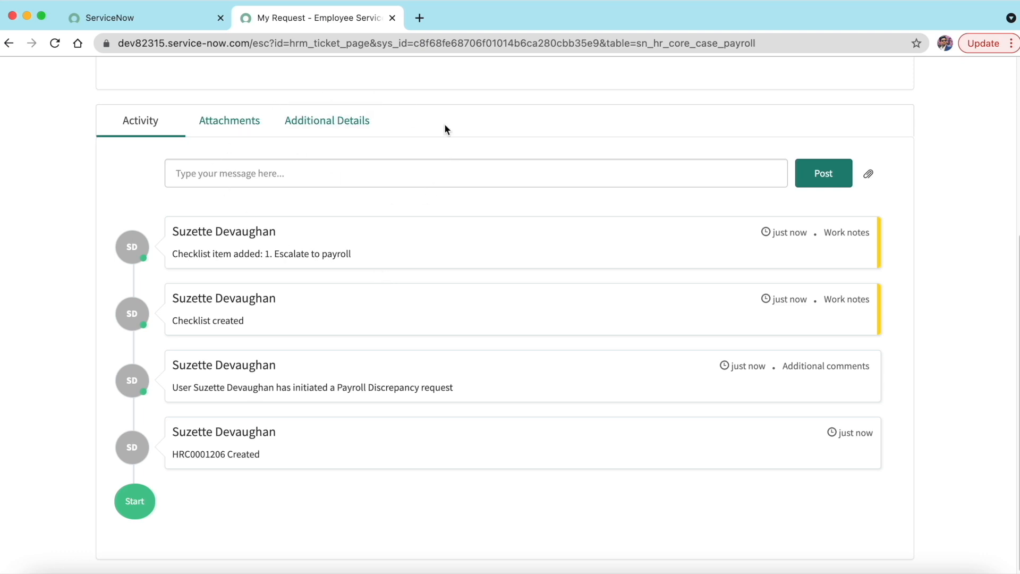
{"action": "scroll", "coordinate": [461, 231], "scroll_direction": "up", "scroll_amount": 5}
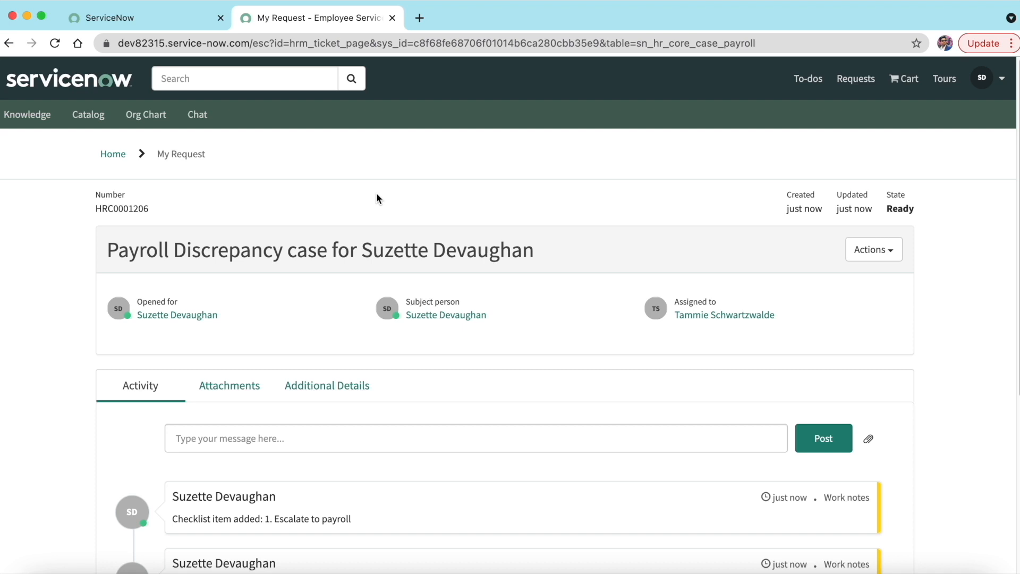
Find HR Profiles from the ServiceNow home page using "hr prof" and open the list in a separate browser tab
{"action": "left_click", "coordinate": [173, 18]}
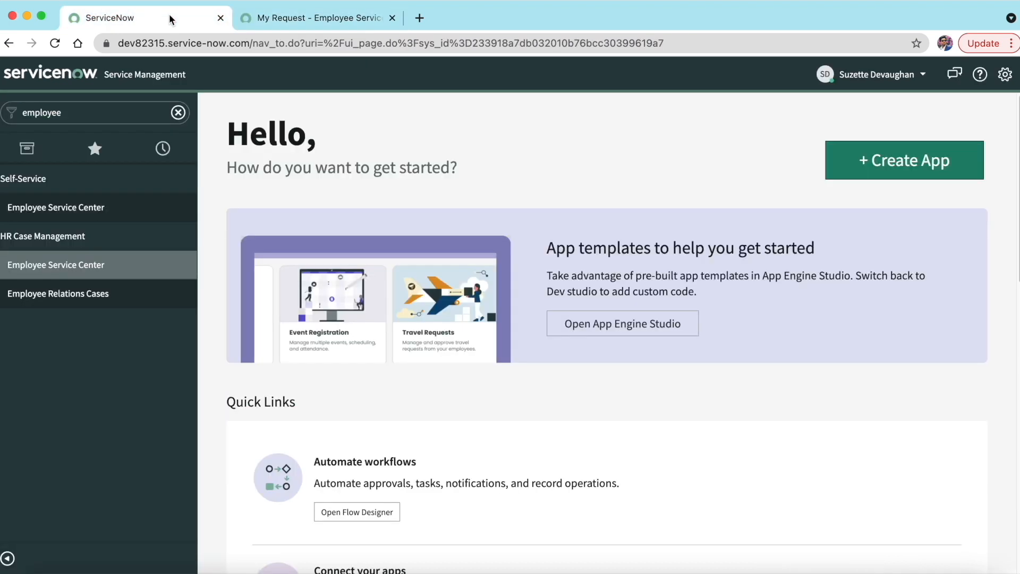
{"action": "left_click", "coordinate": [79, 117]}
{"action": "key", "text": "BackSpace"}
{"action": "type", "text": "hr prof"}
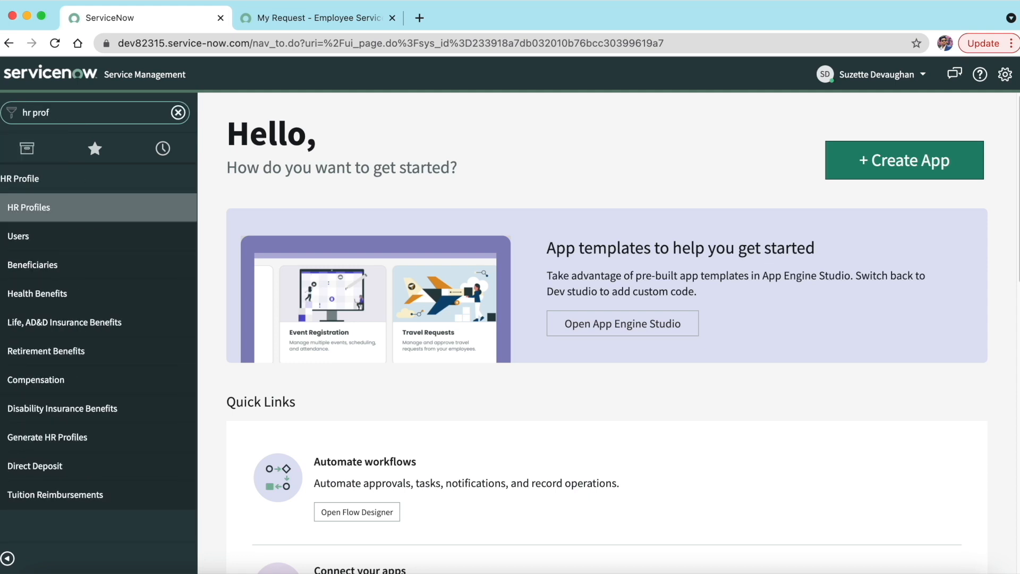
{"action": "left_click", "coordinate": [45, 206], "text": "super"}
{"action": "left_click", "coordinate": [466, 21]}
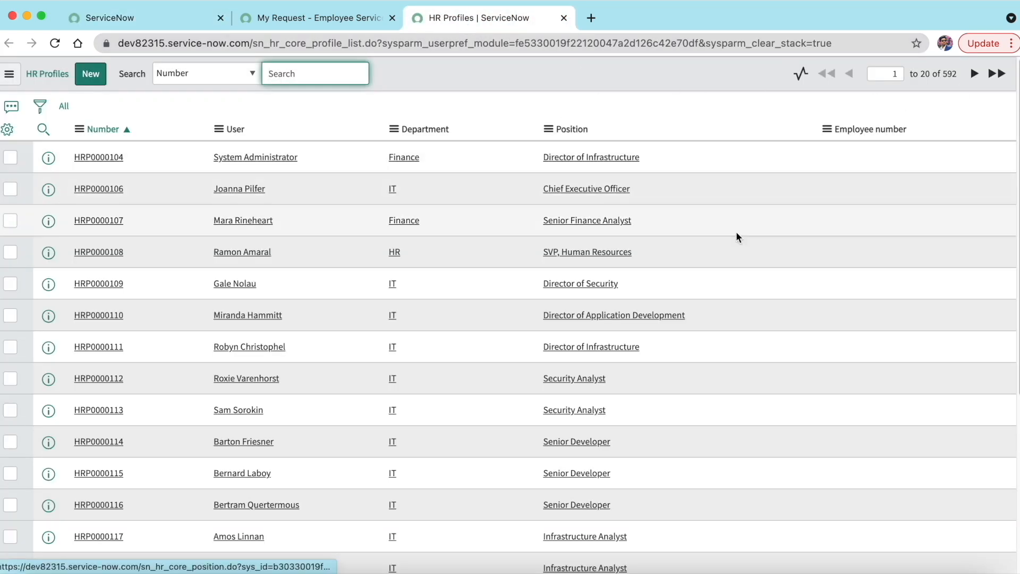
Open the HR profile of the Senior Finance Analyst in Finance and start a new case from it
{"action": "left_click", "coordinate": [107, 222], "text": "super"}
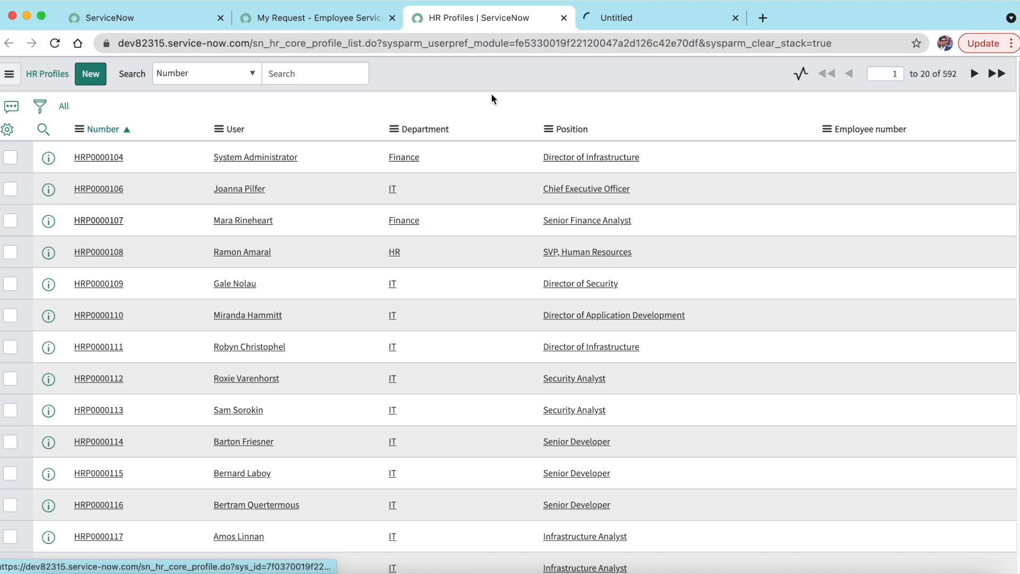
{"action": "left_click", "coordinate": [620, 17]}
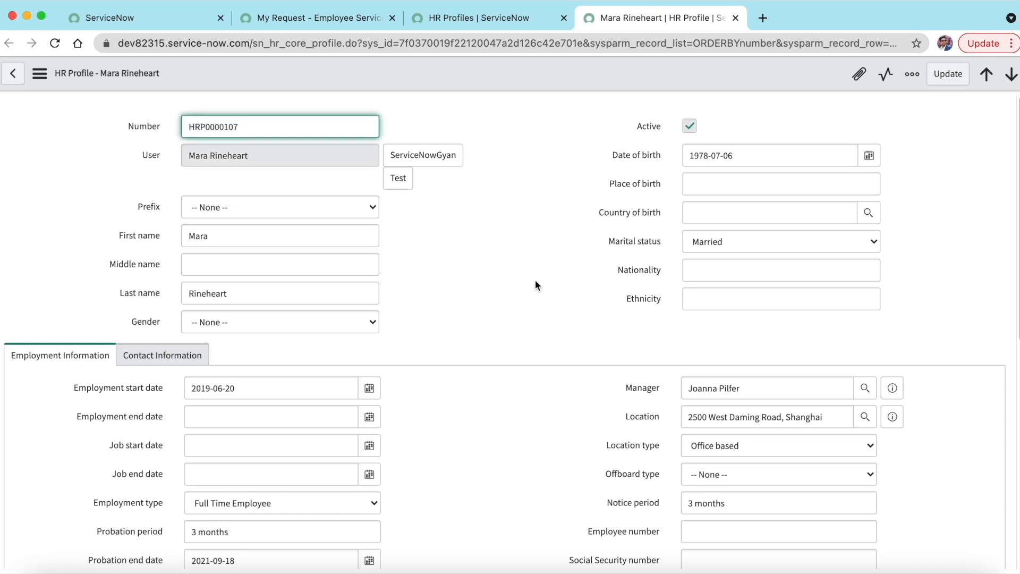
{"action": "scroll", "coordinate": [509, 363], "scroll_direction": "down", "scroll_amount": 8}
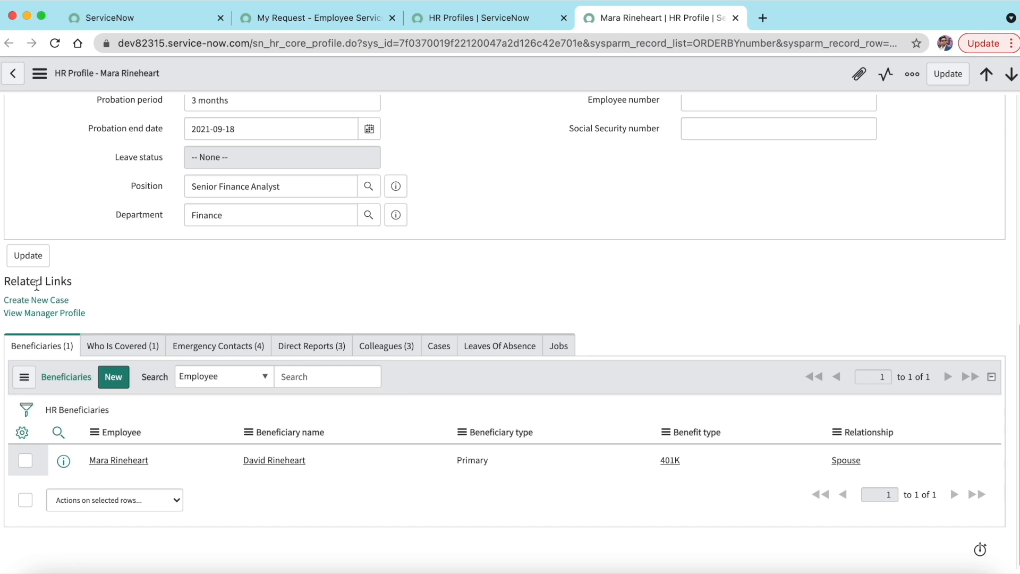
{"action": "left_click", "coordinate": [42, 301]}
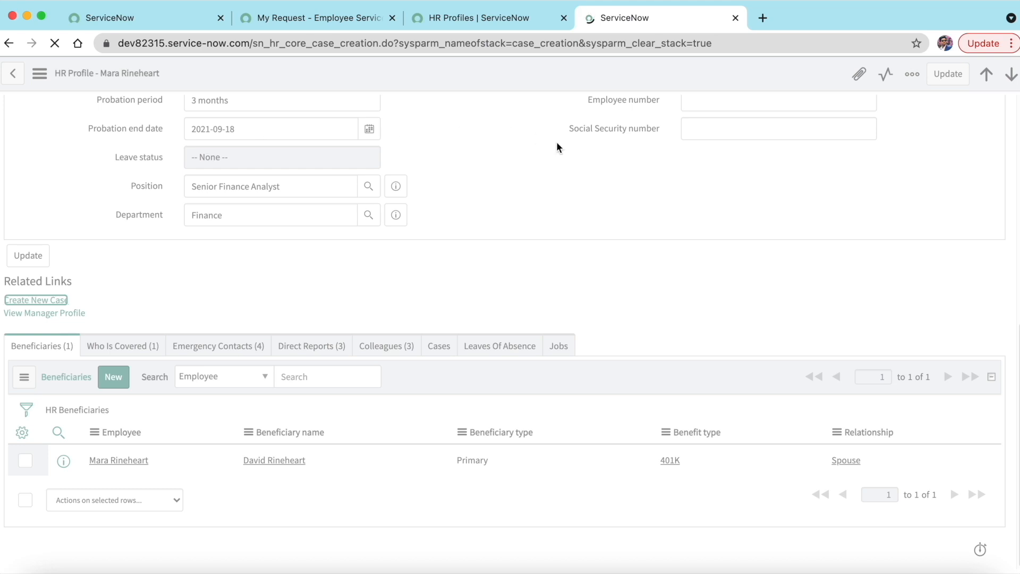